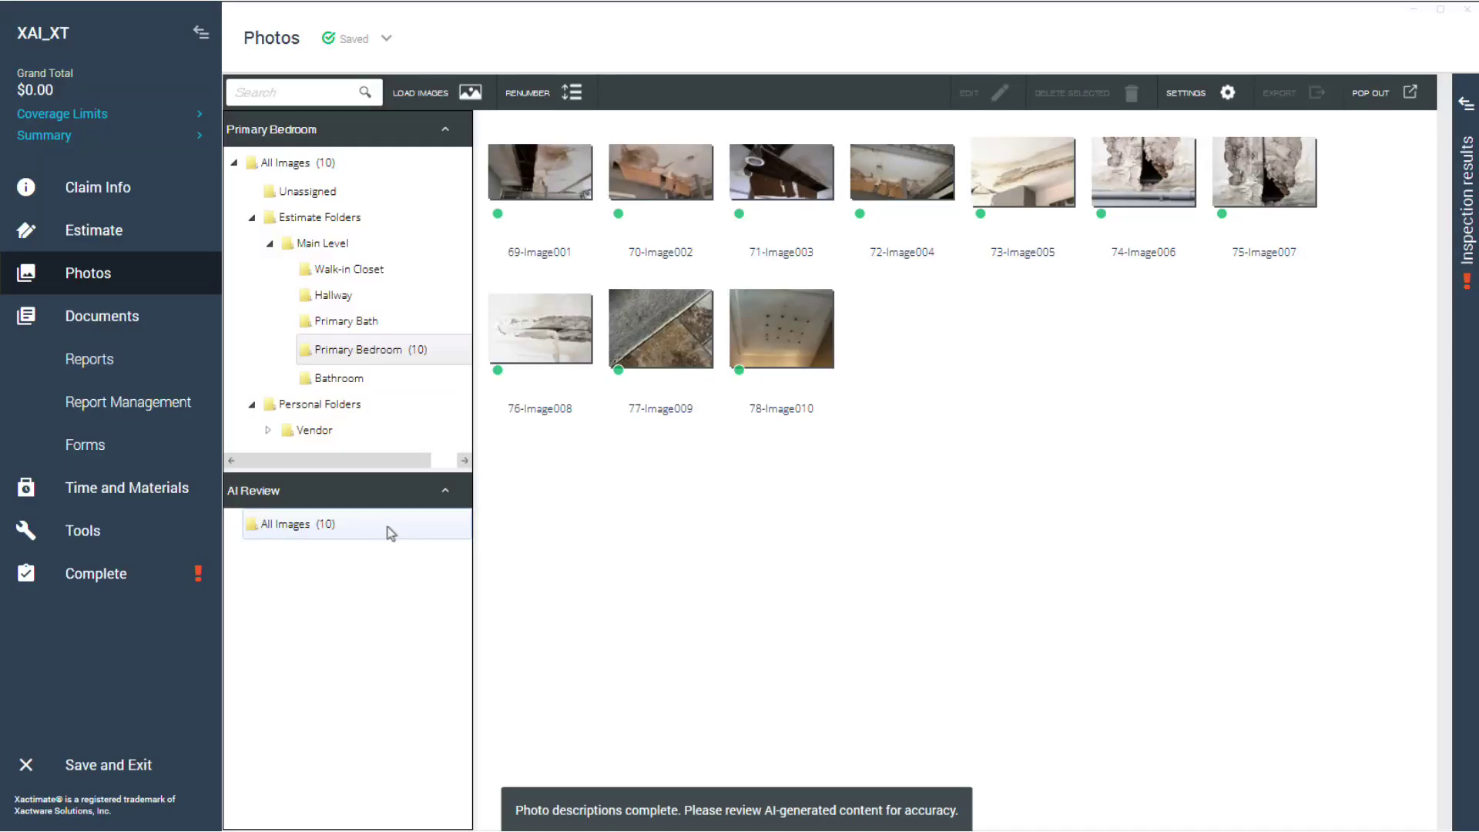
Open AI Review for all ten images and approve the first two Ceiling Damage photos
click(387, 526)
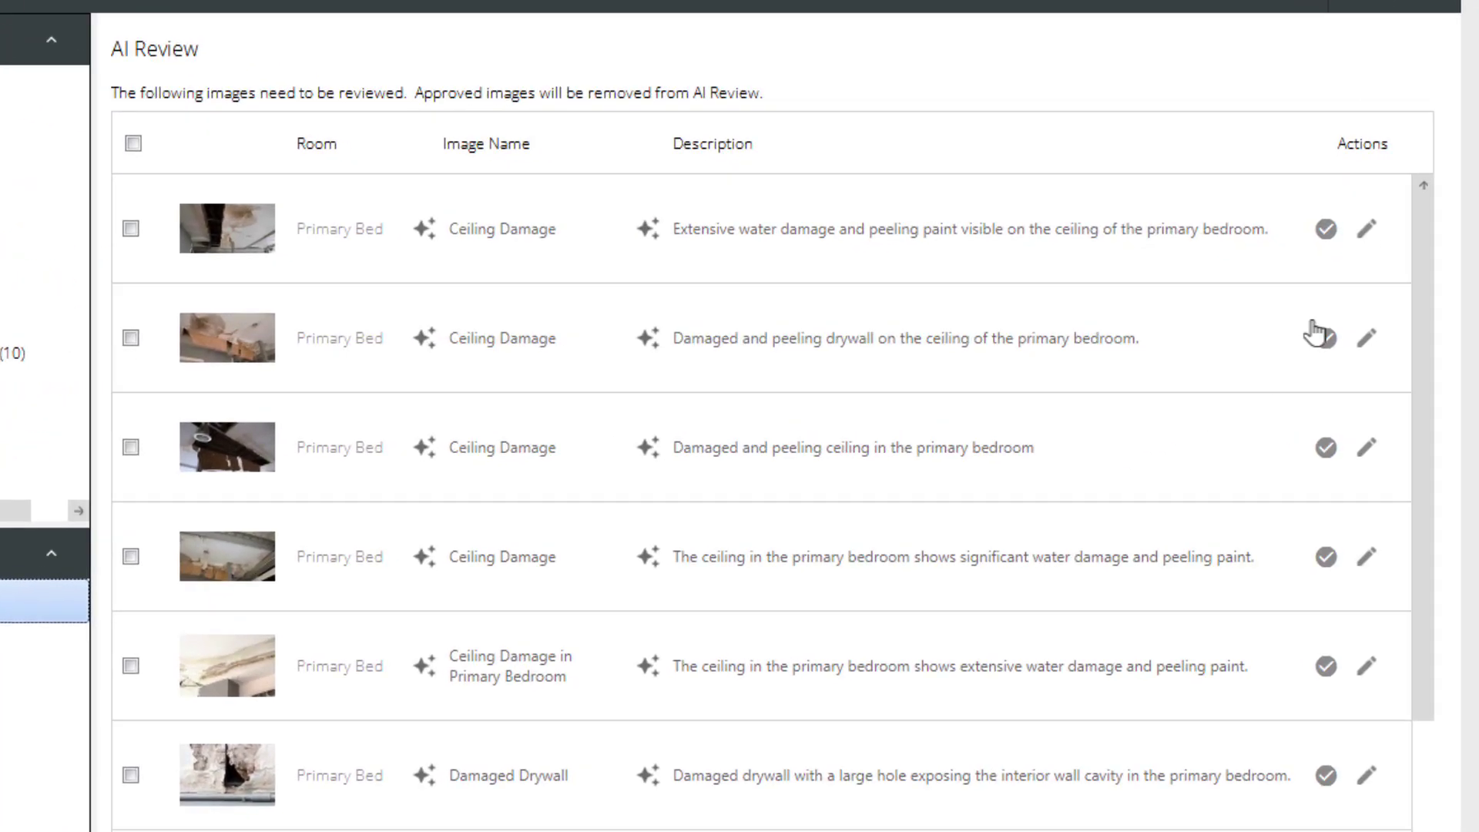
click(1321, 221)
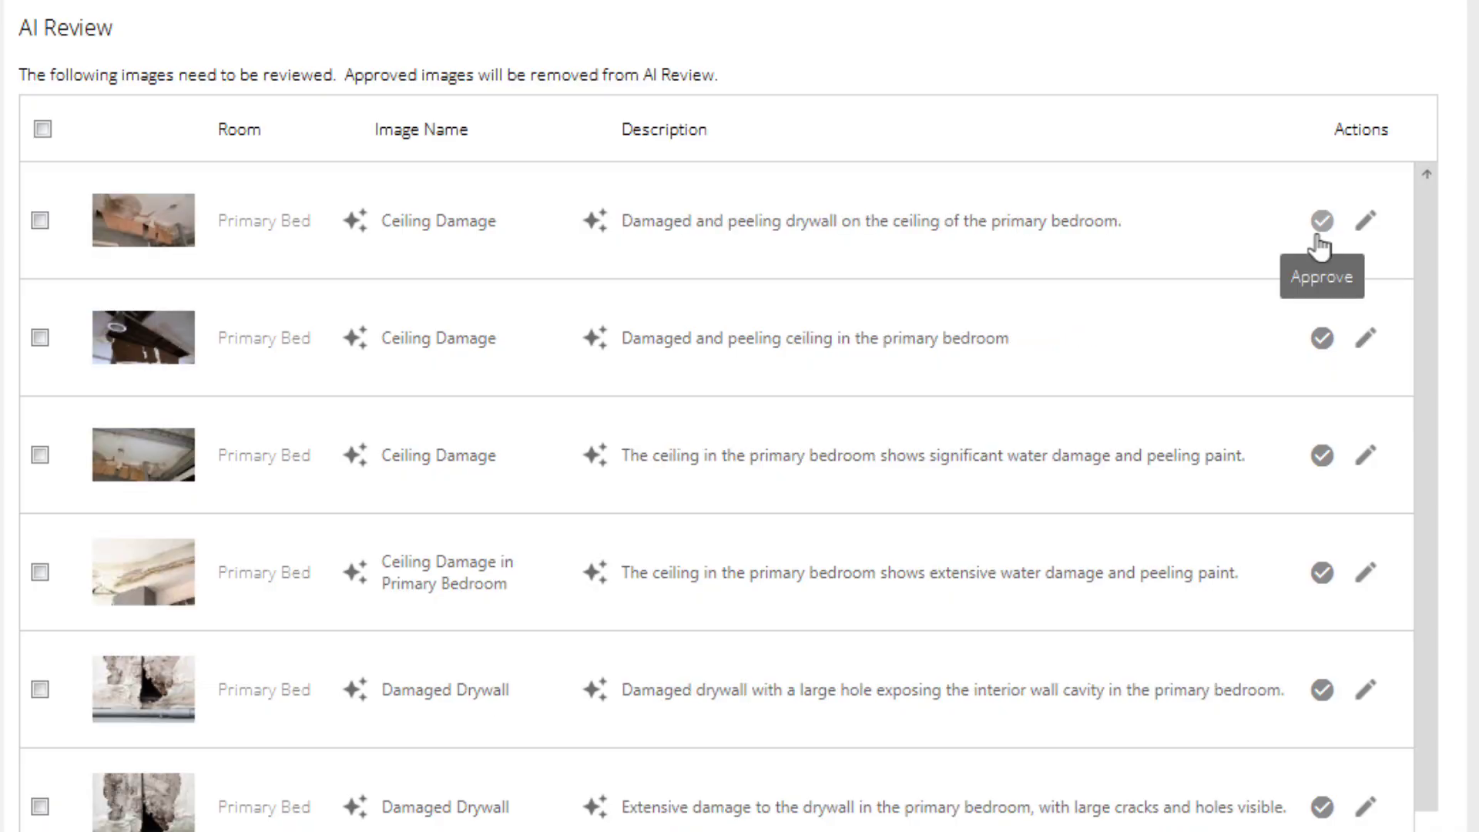
click(1320, 239)
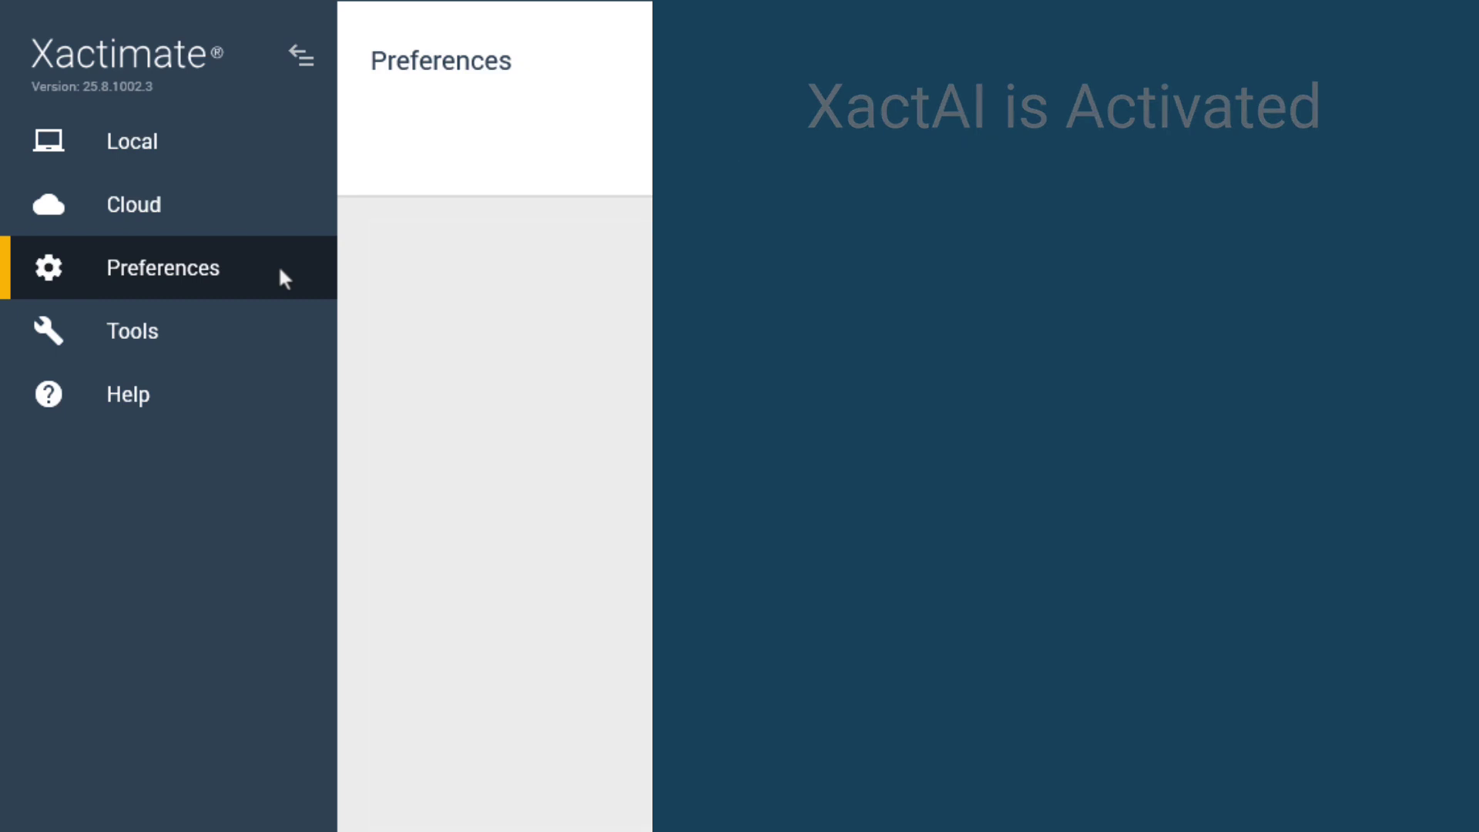
Switch on 'Enable XactAI labels and descriptions' in the General preferences
click(284, 277)
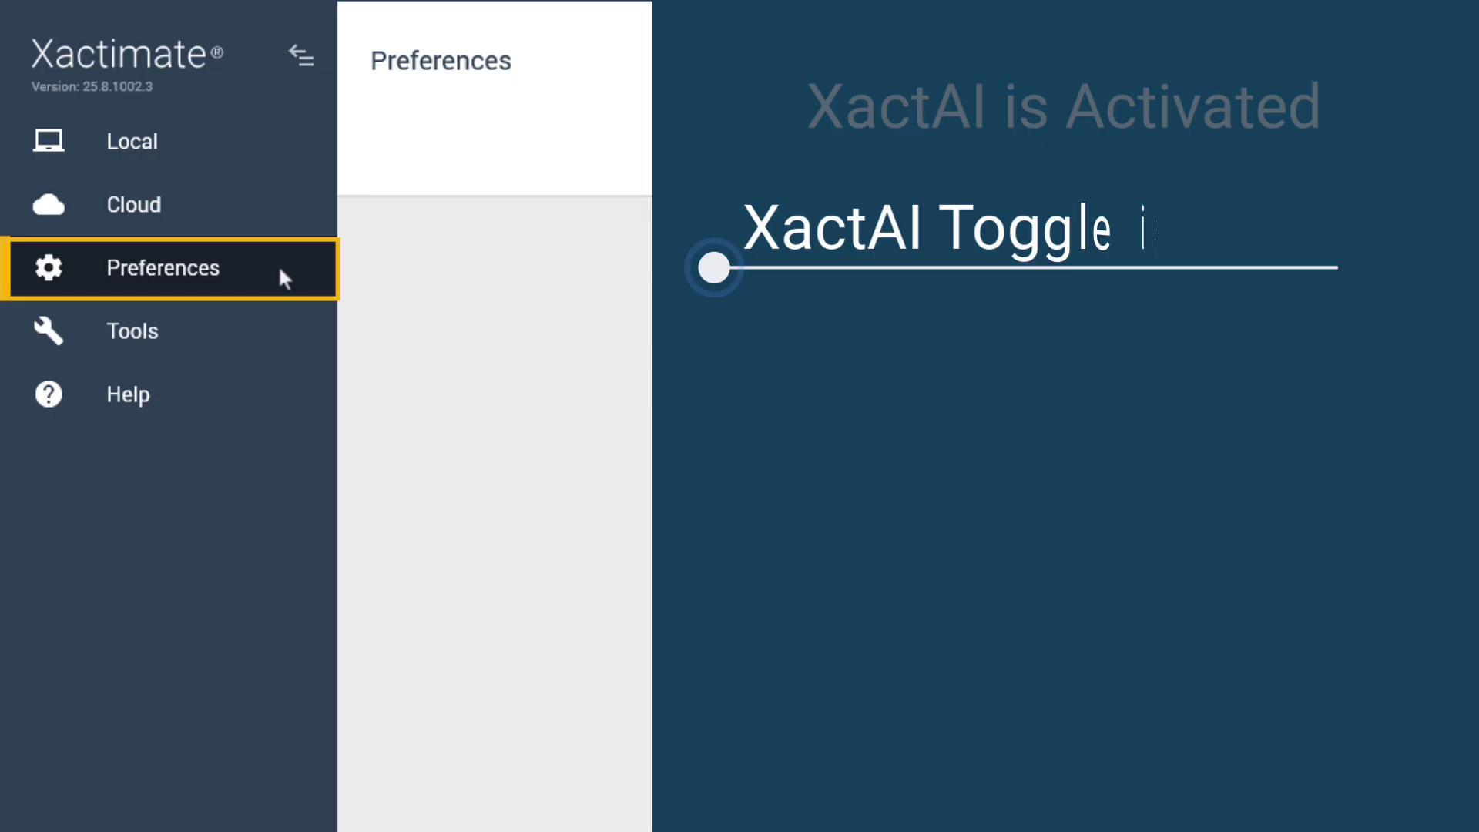
click(274, 331)
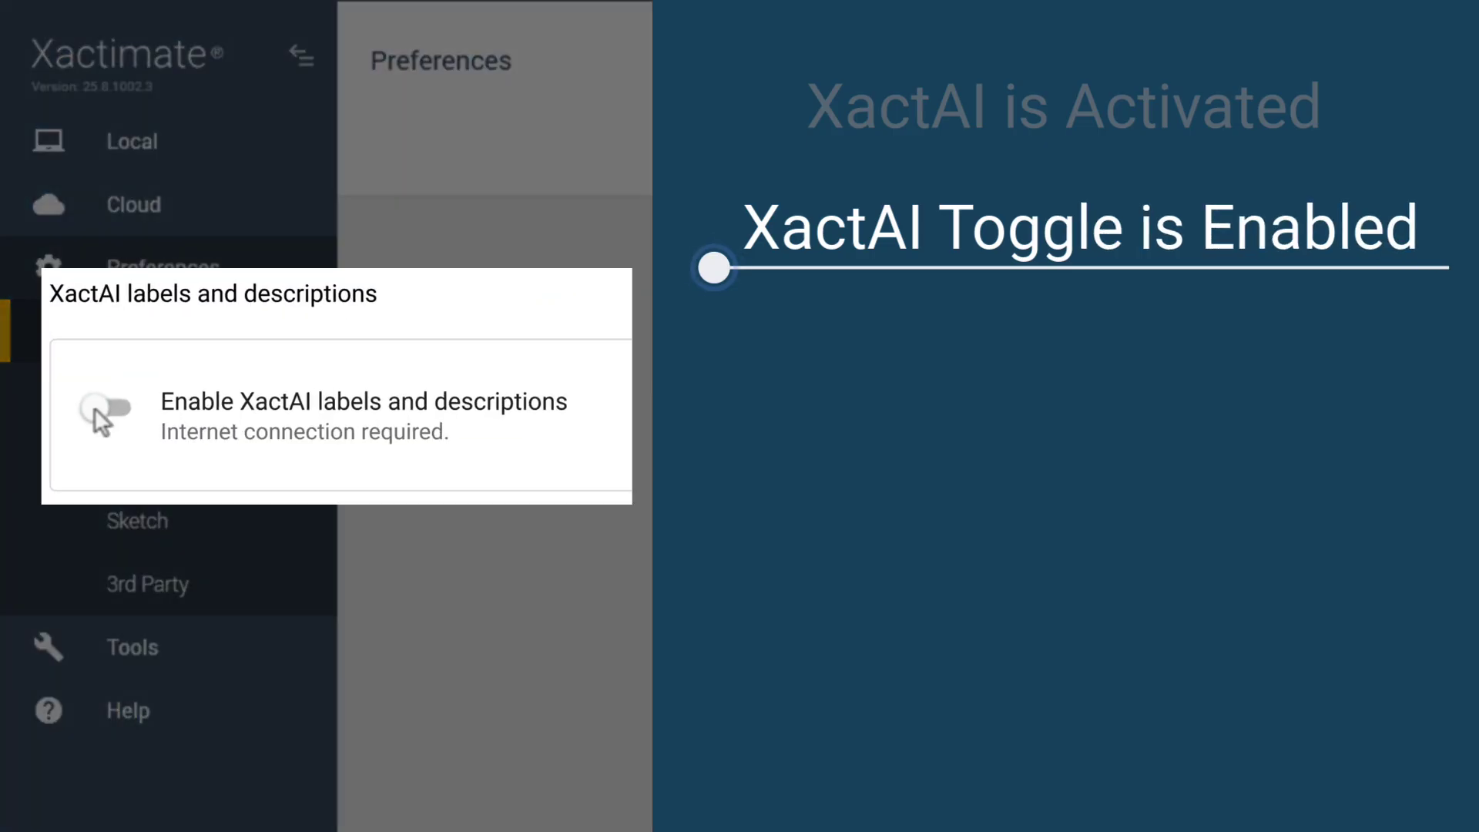
click(101, 419)
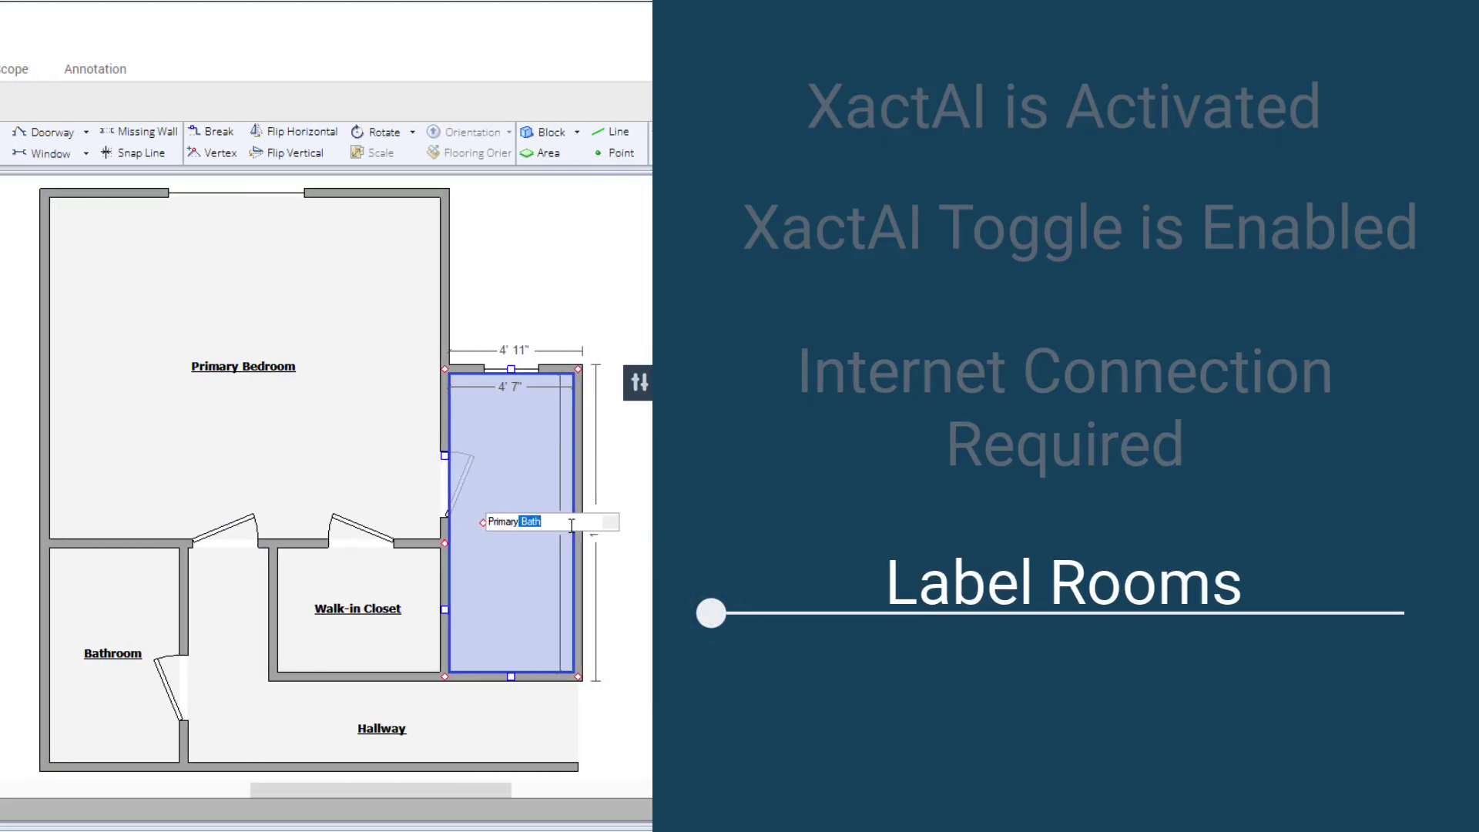
Confirm the new room's label as 'Primary Bath' and deselect it on the canvas
key(Return)
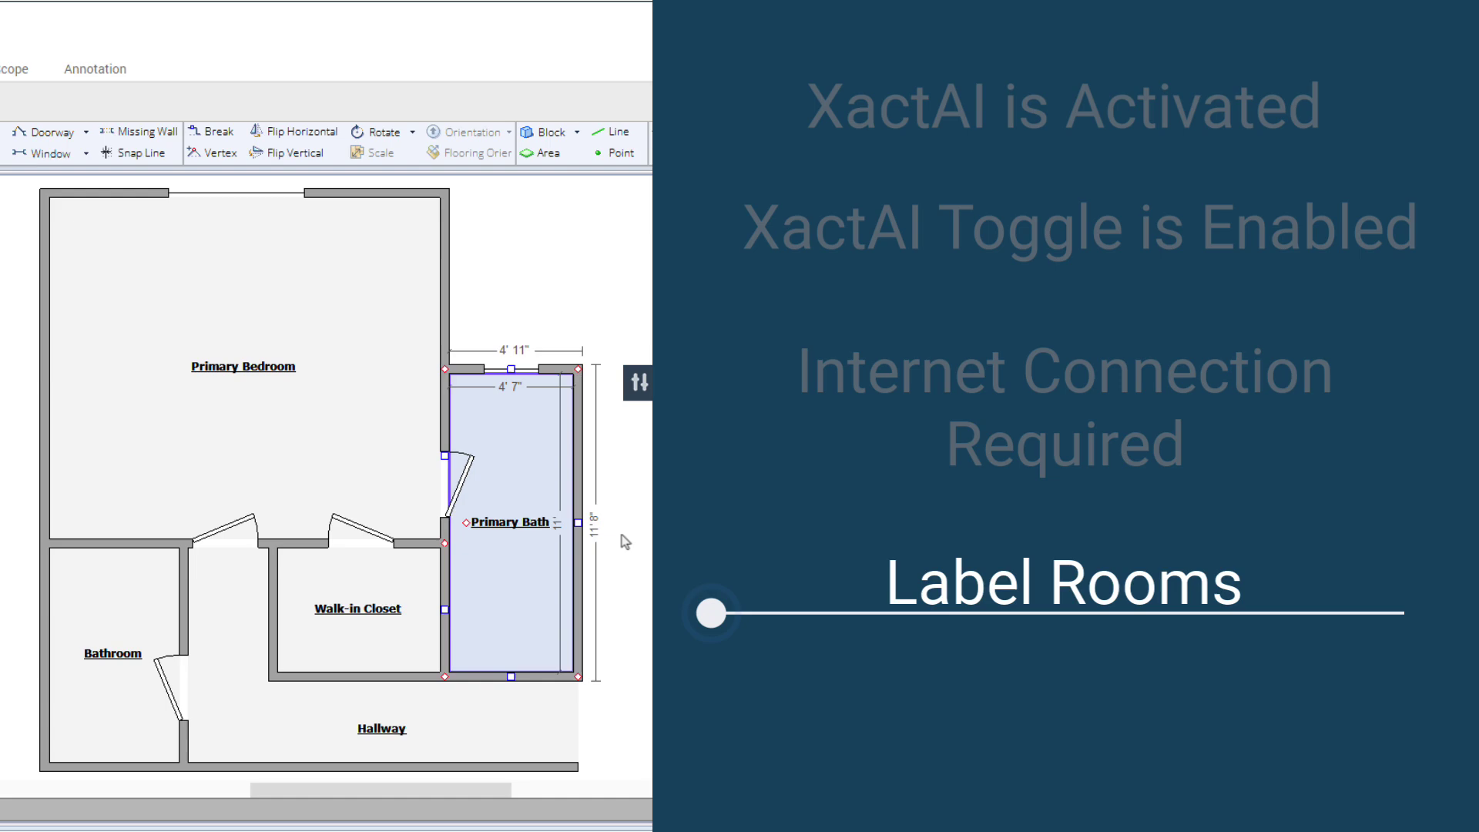
click(622, 535)
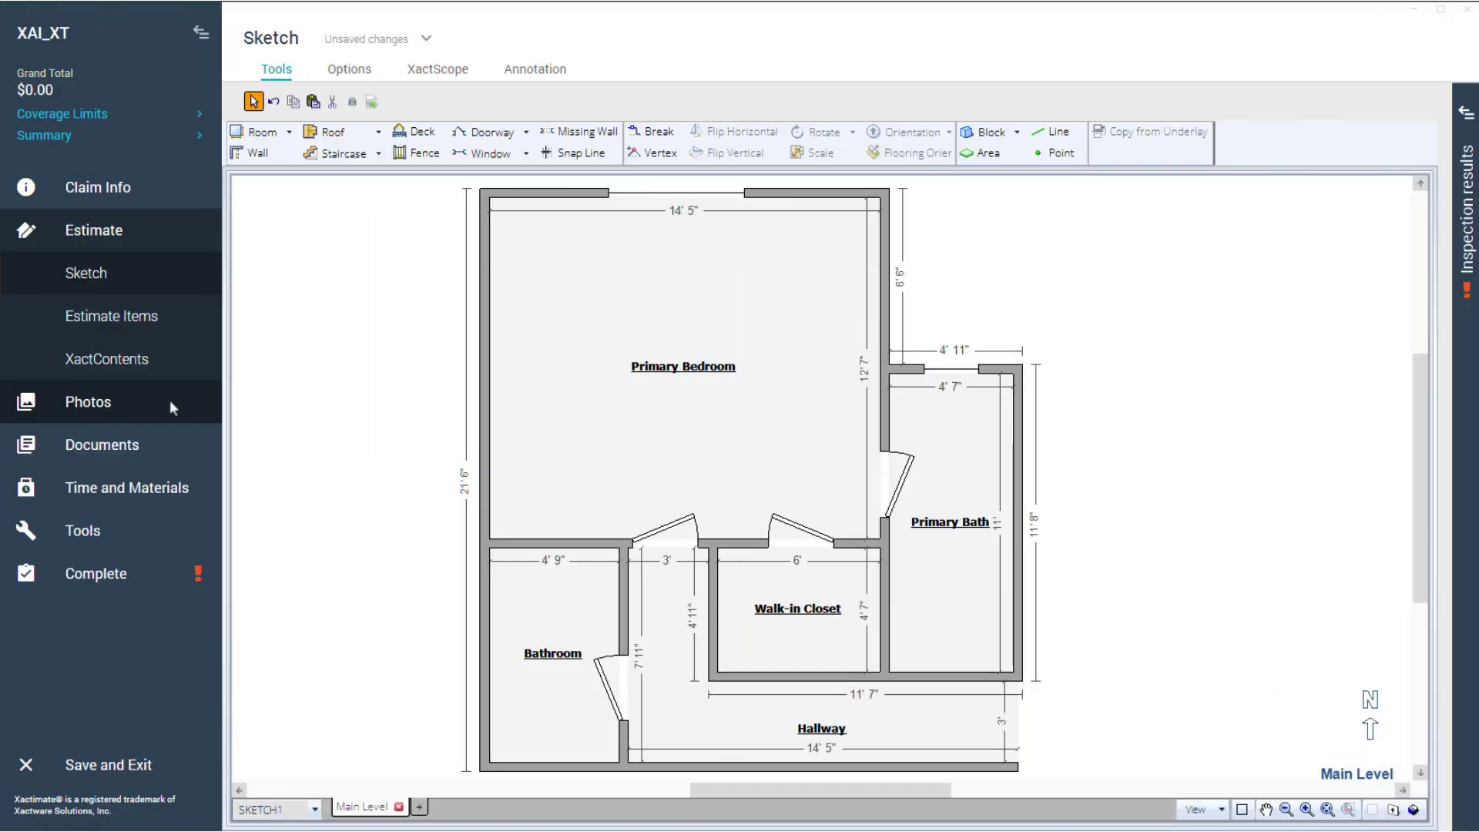
Load Image001 through Image010 from disk into the Unassigned photo folder
click(171, 400)
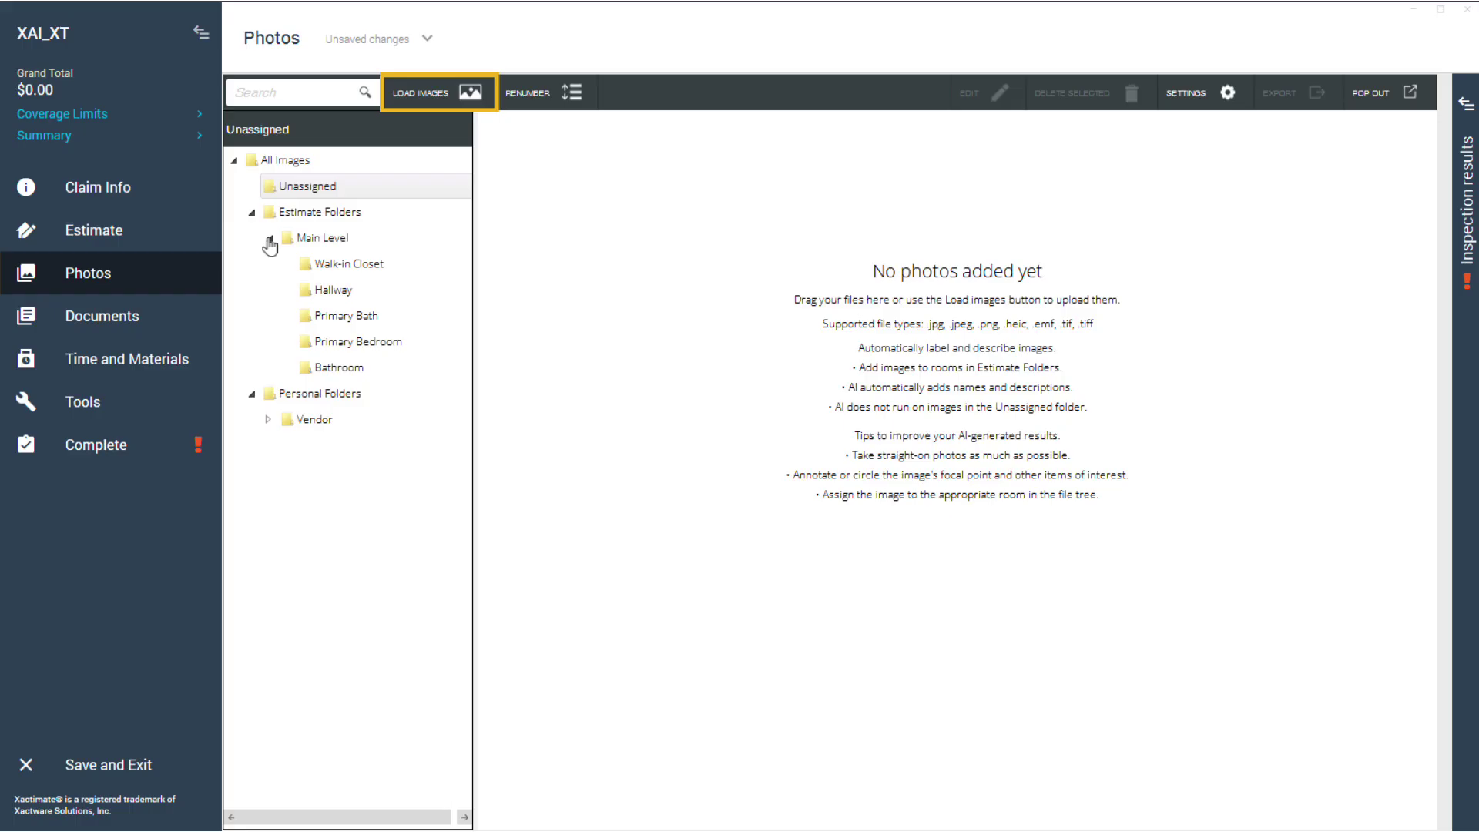
click(420, 105)
click(402, 374)
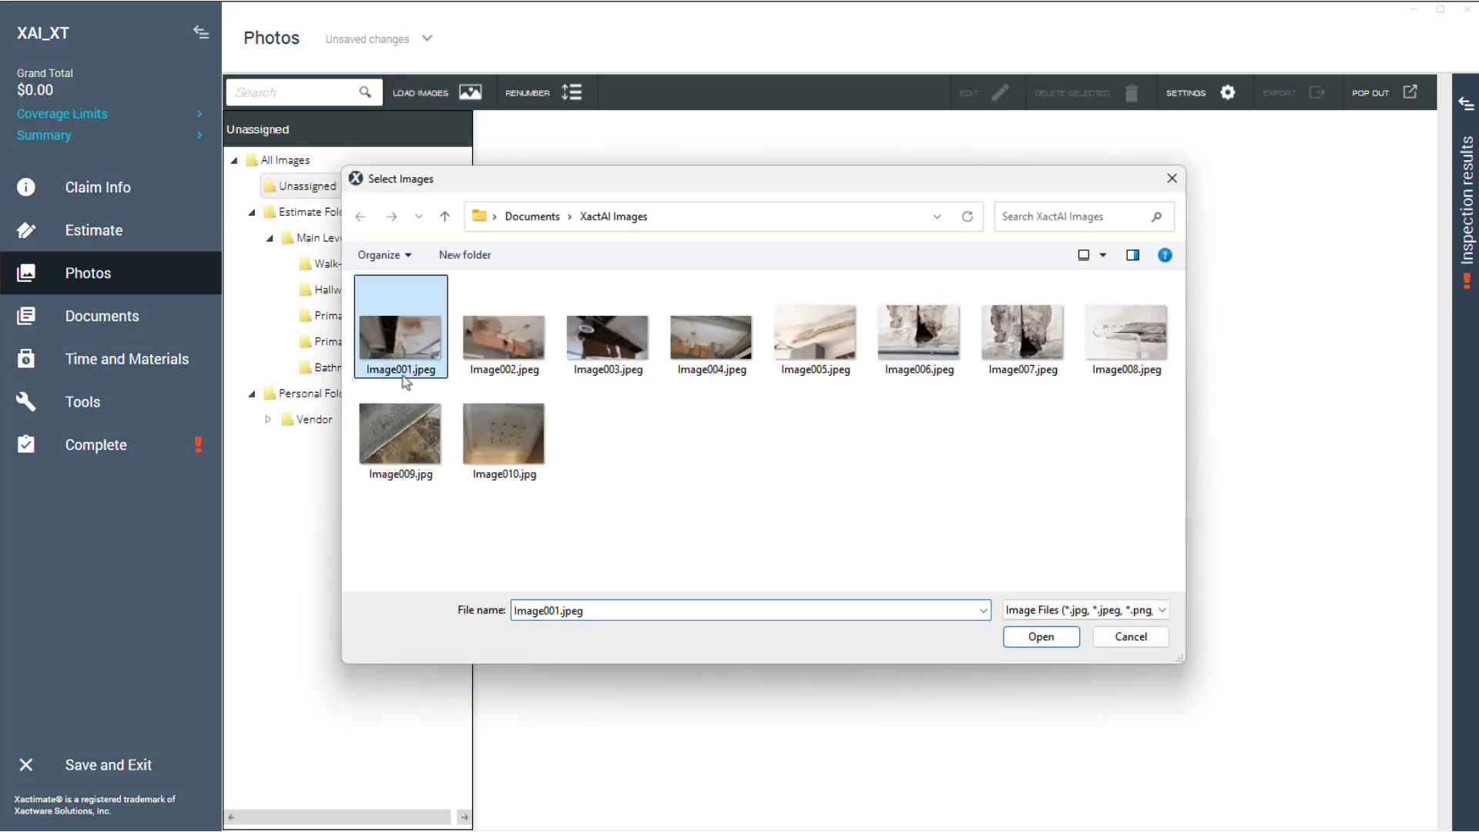
shift+click(500, 445)
click(1063, 638)
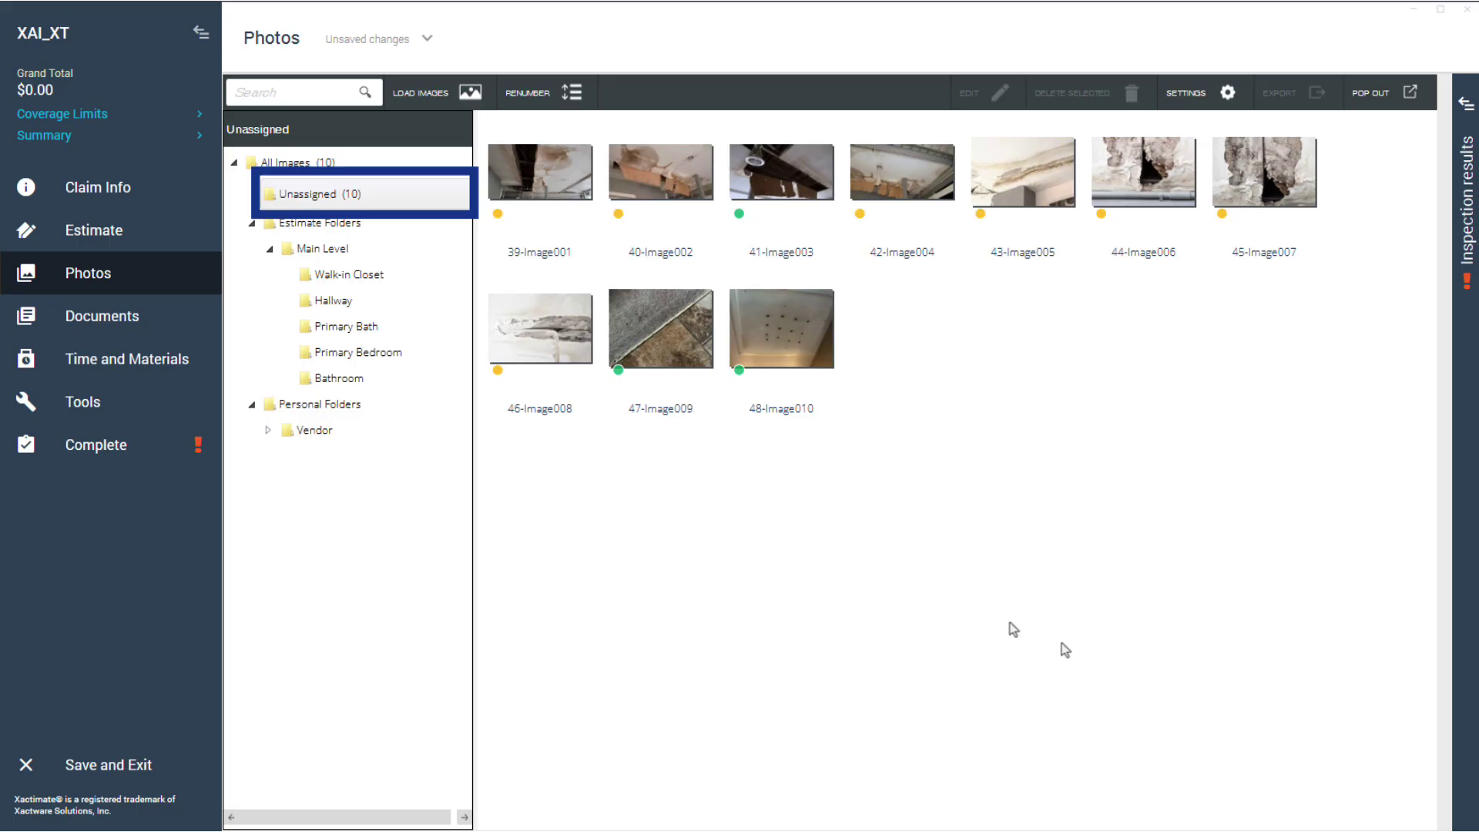
Move five ceiling photos to Primary Bedroom, four to Hallway, and Image010 to Bathroom
double_click(886, 181)
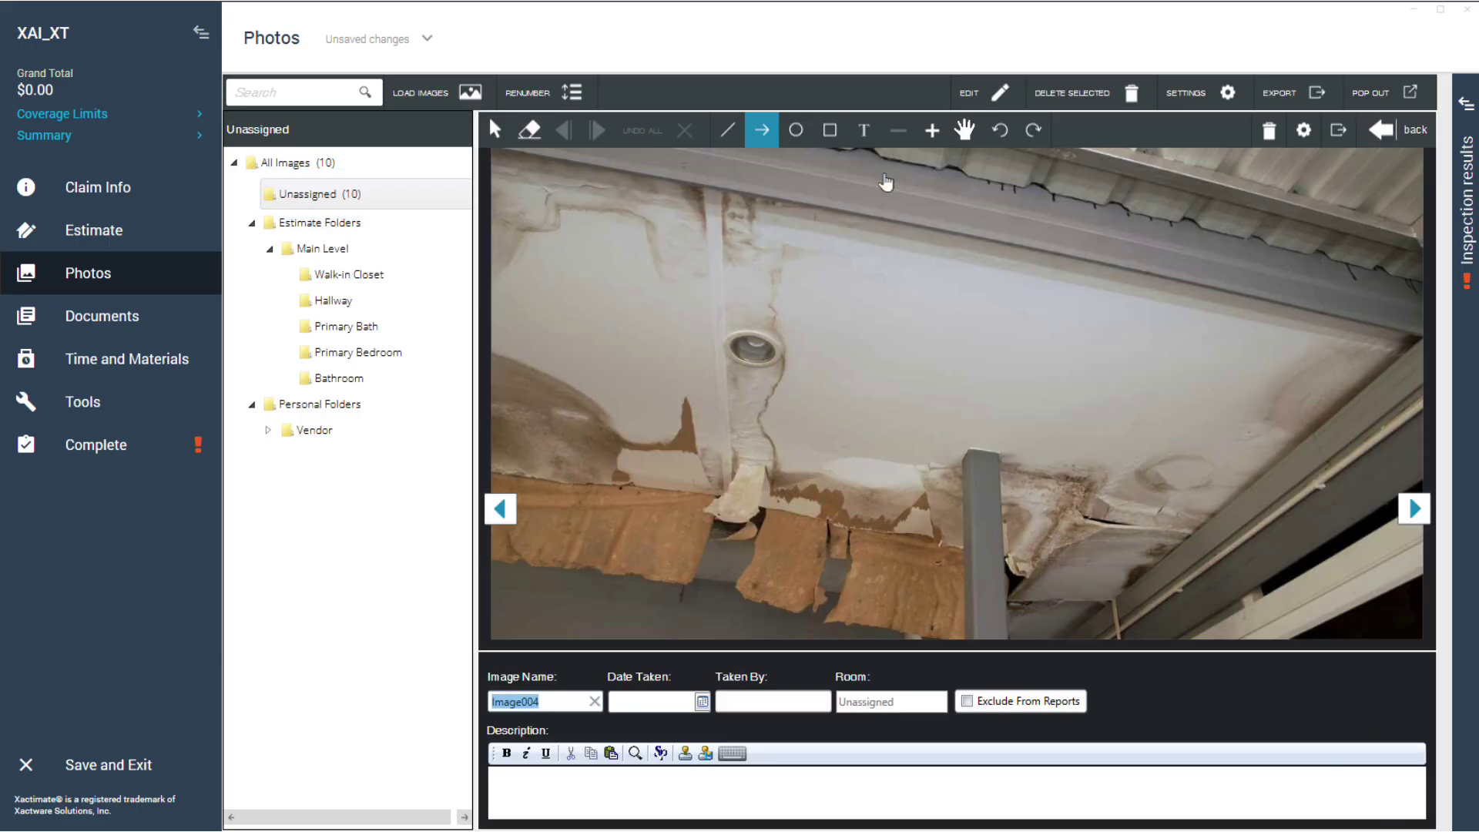
drag(1016, 267, 1088, 484)
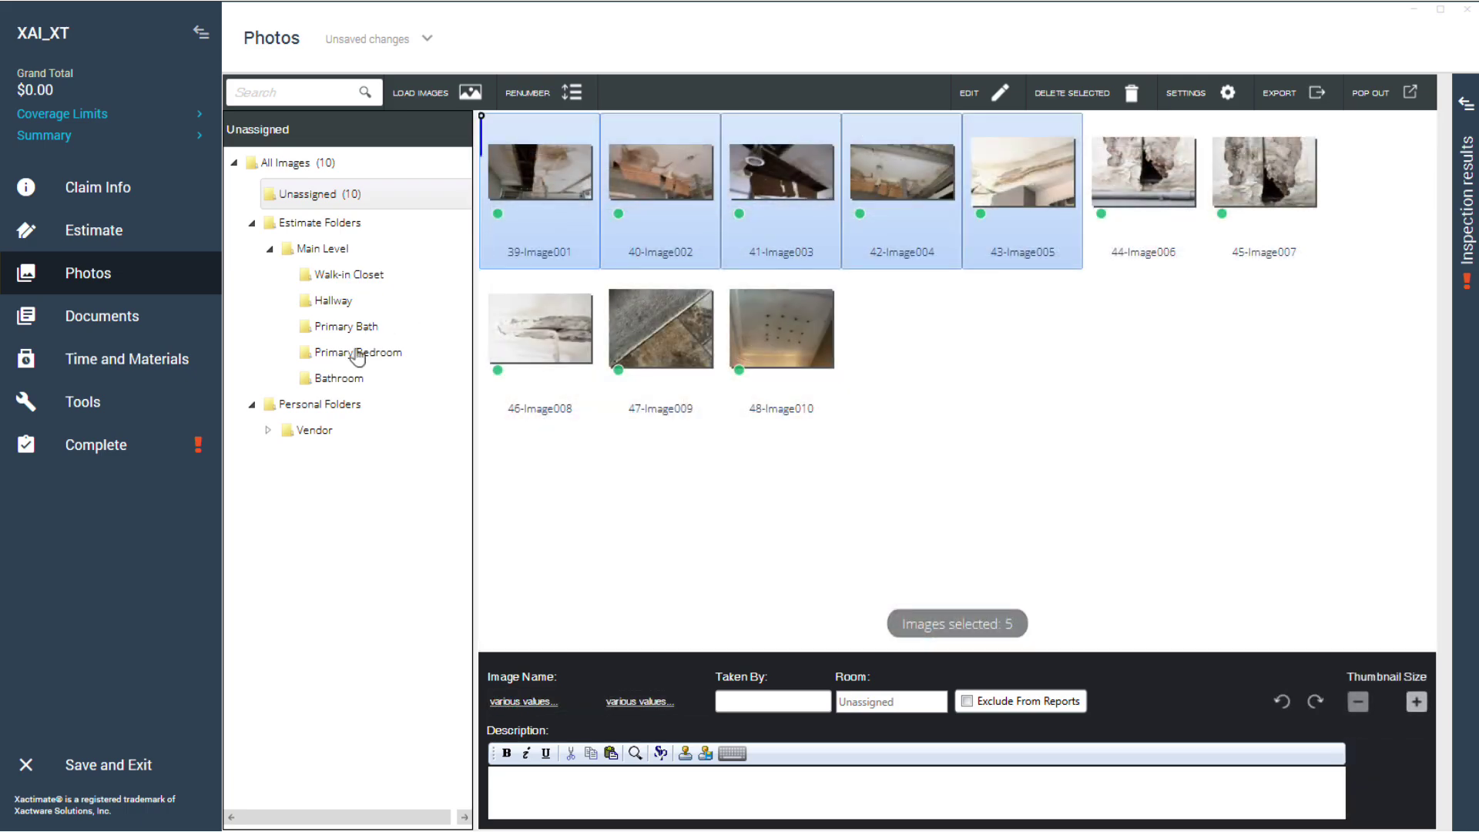
drag(356, 359, 356, 360)
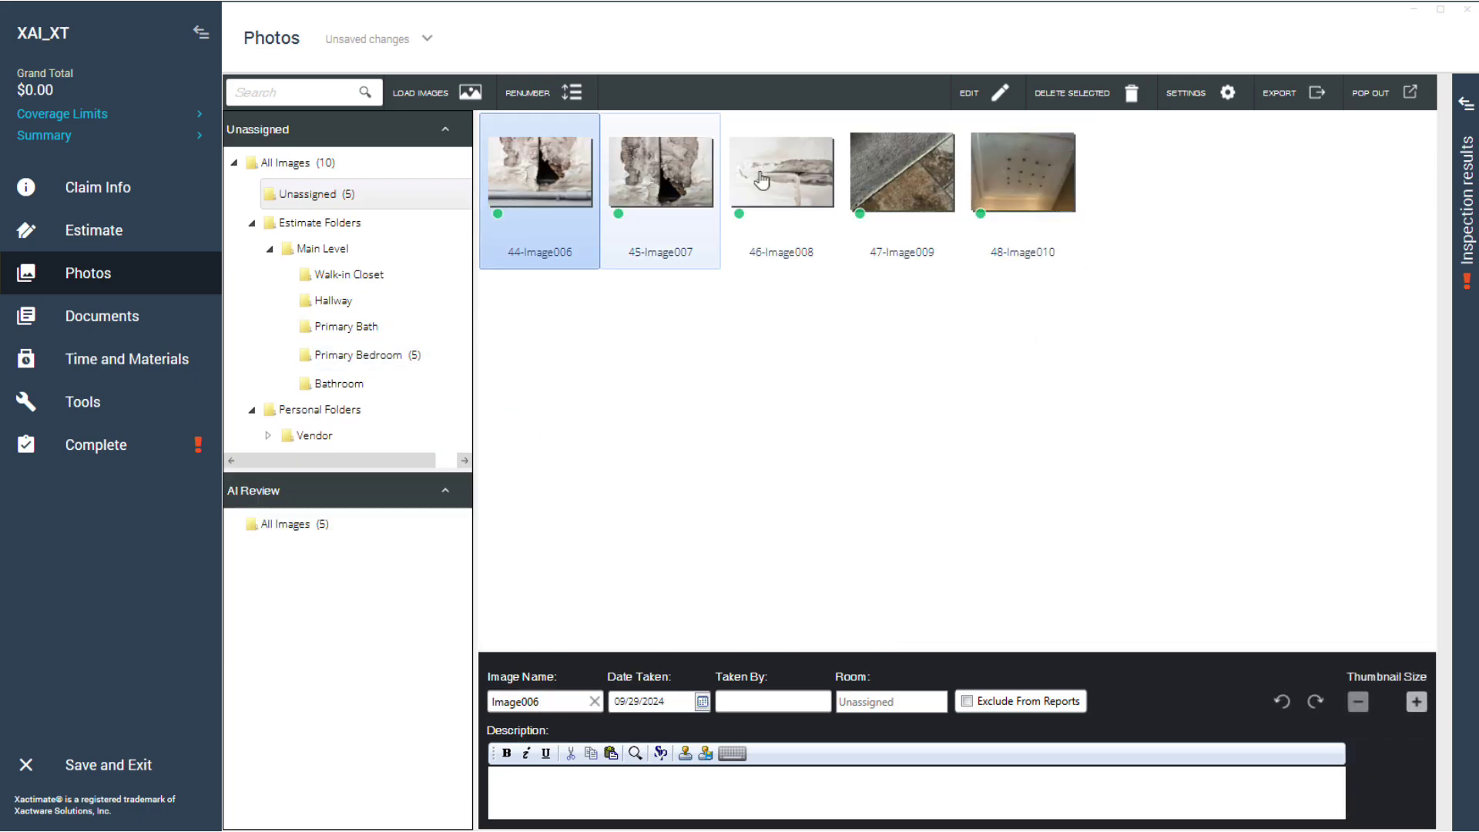
shift+click(801, 176)
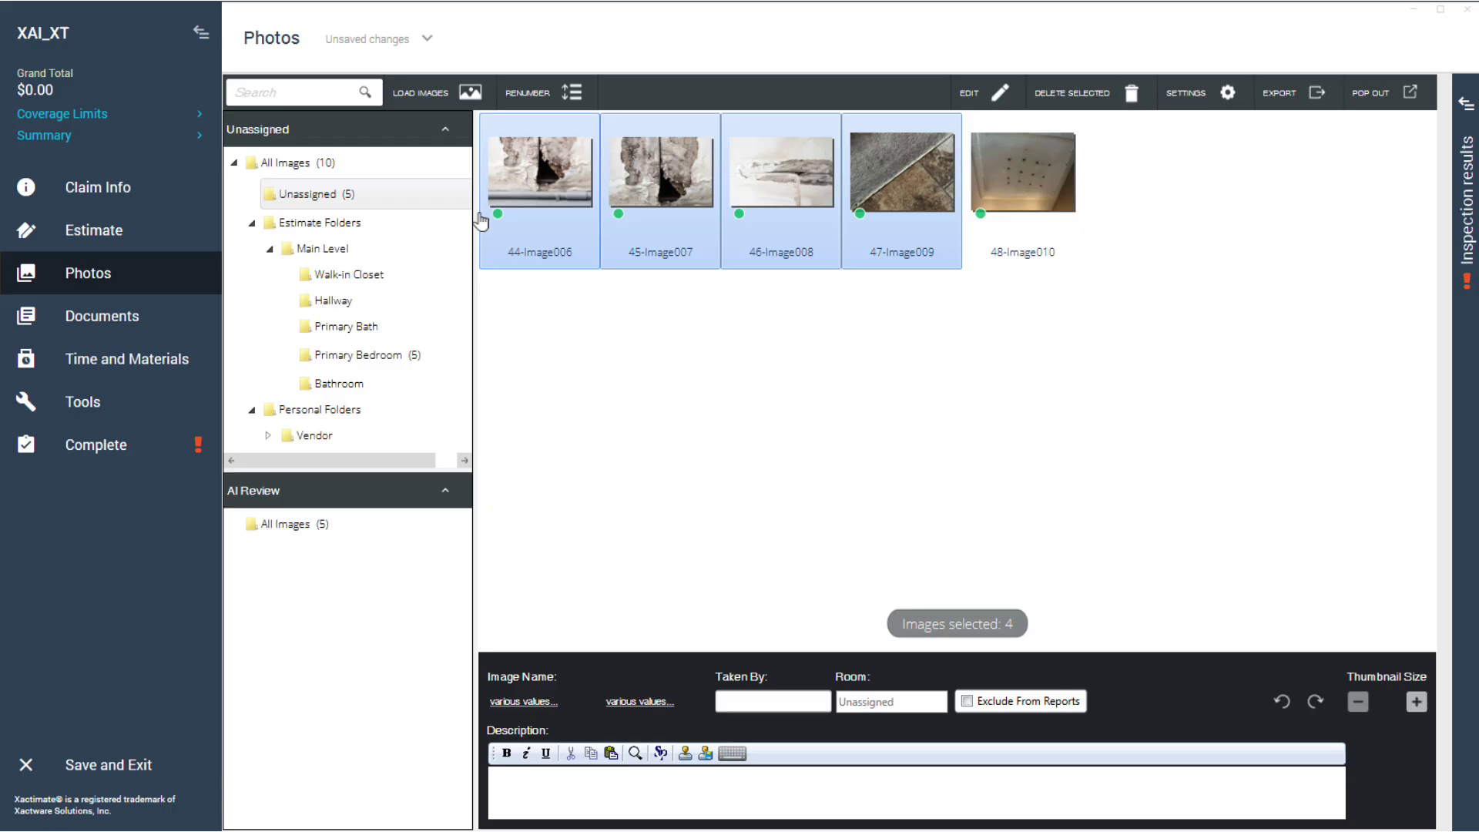
drag(334, 317, 335, 318)
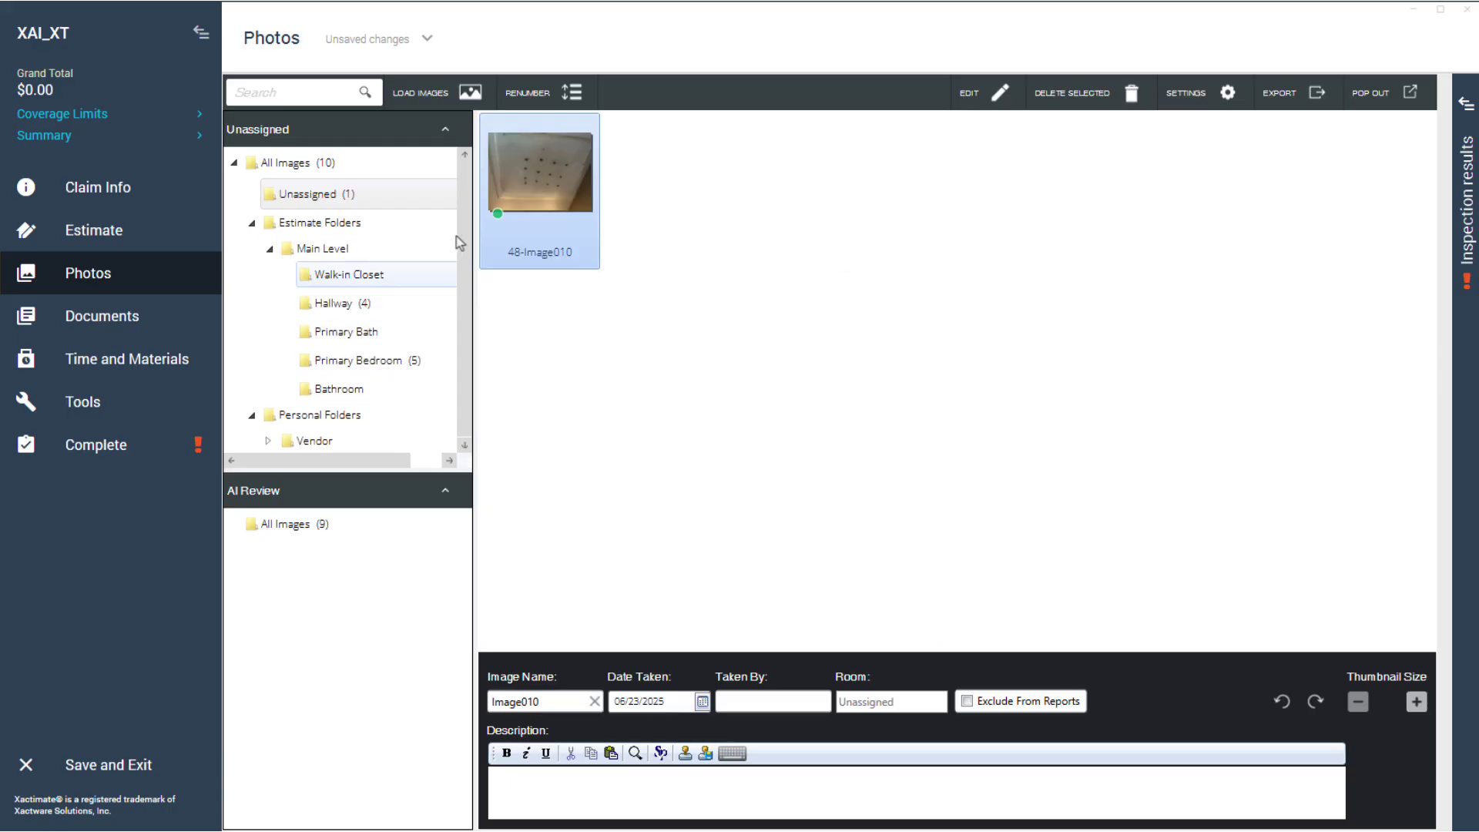
click(528, 216)
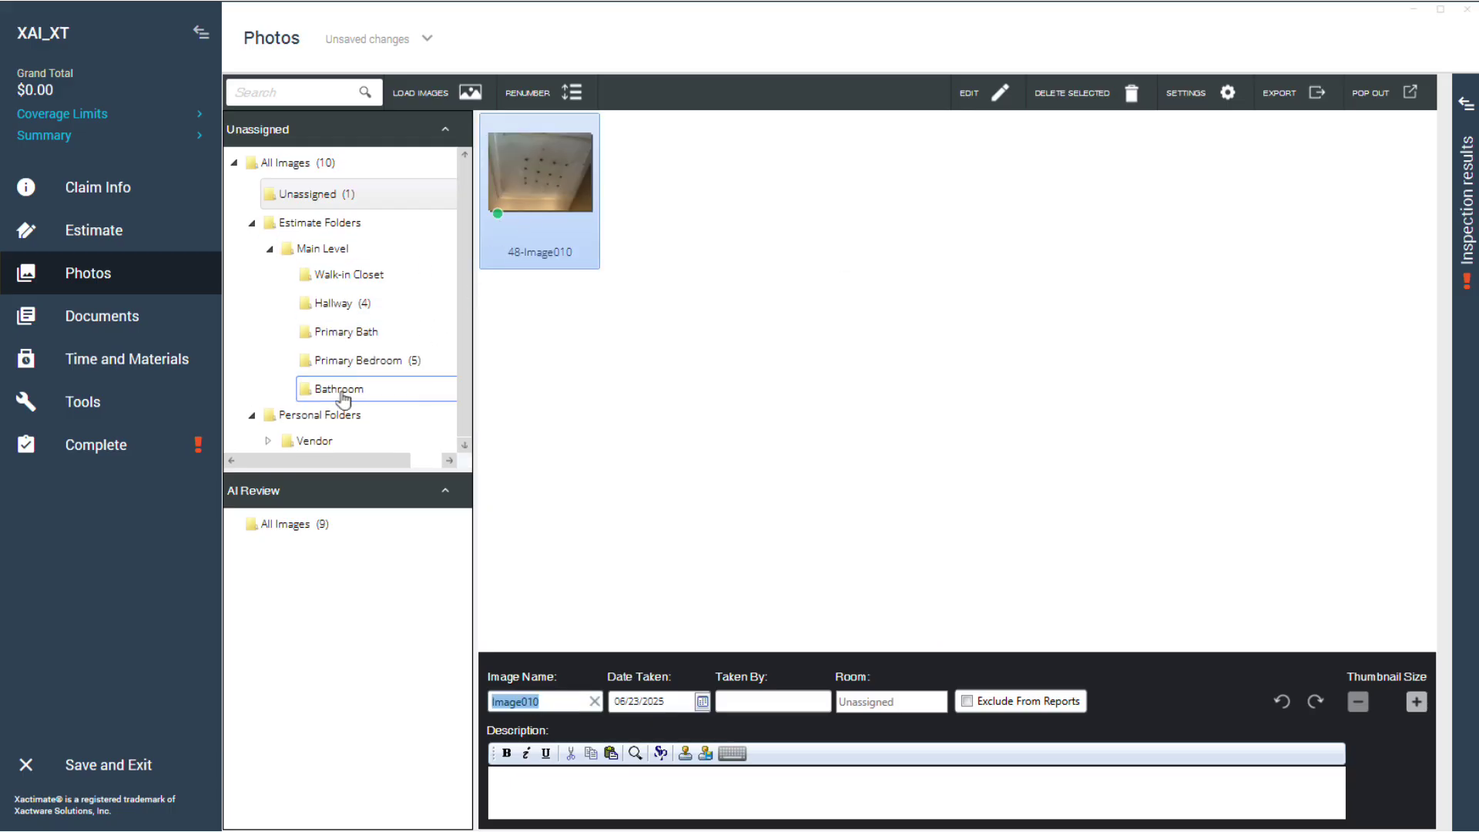
drag(343, 399, 344, 397)
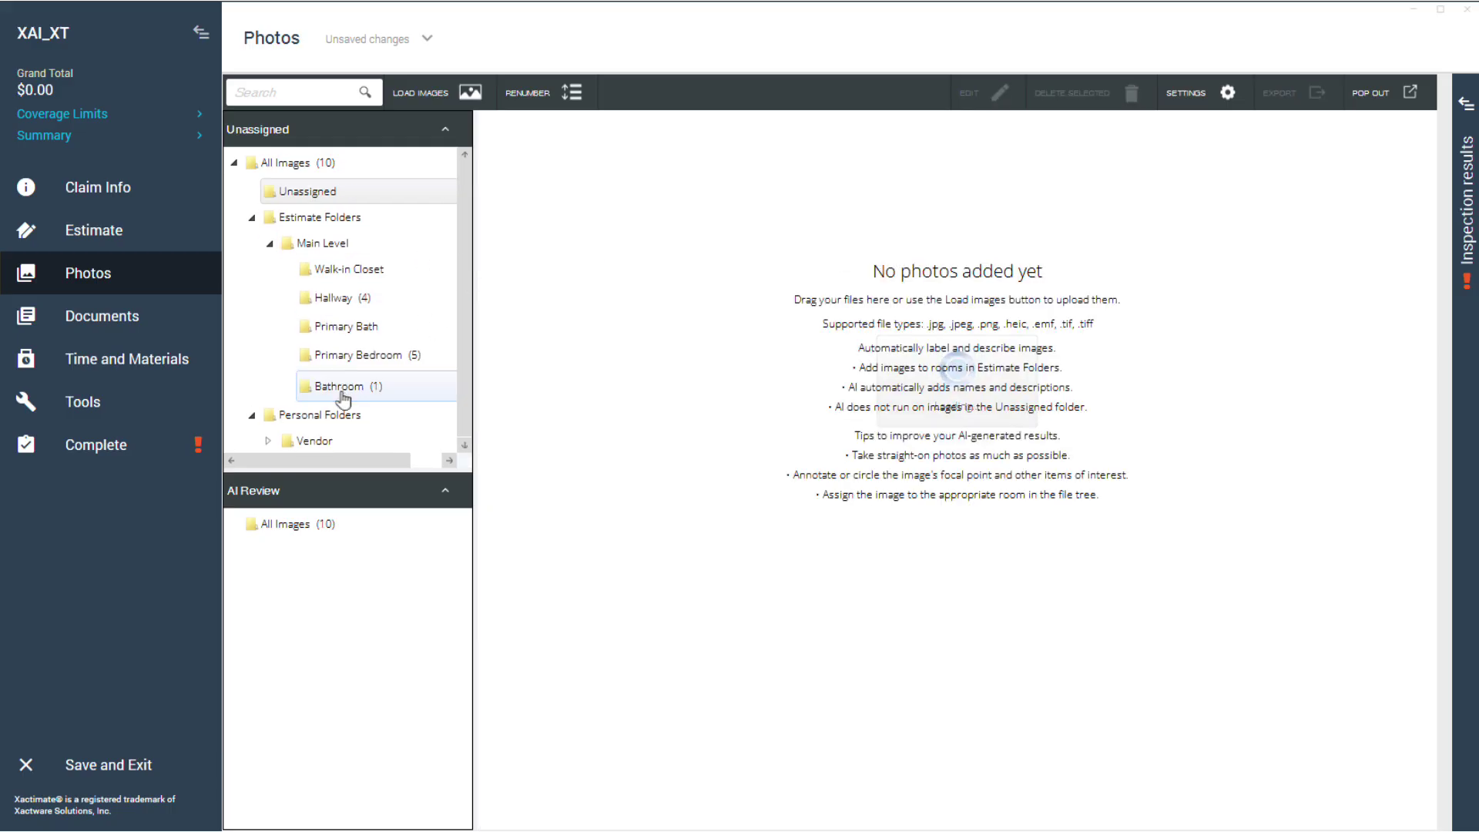
Approve the first two Primary Bedroom ceiling photos, then open Damaged Hallway Wall for review
click(417, 524)
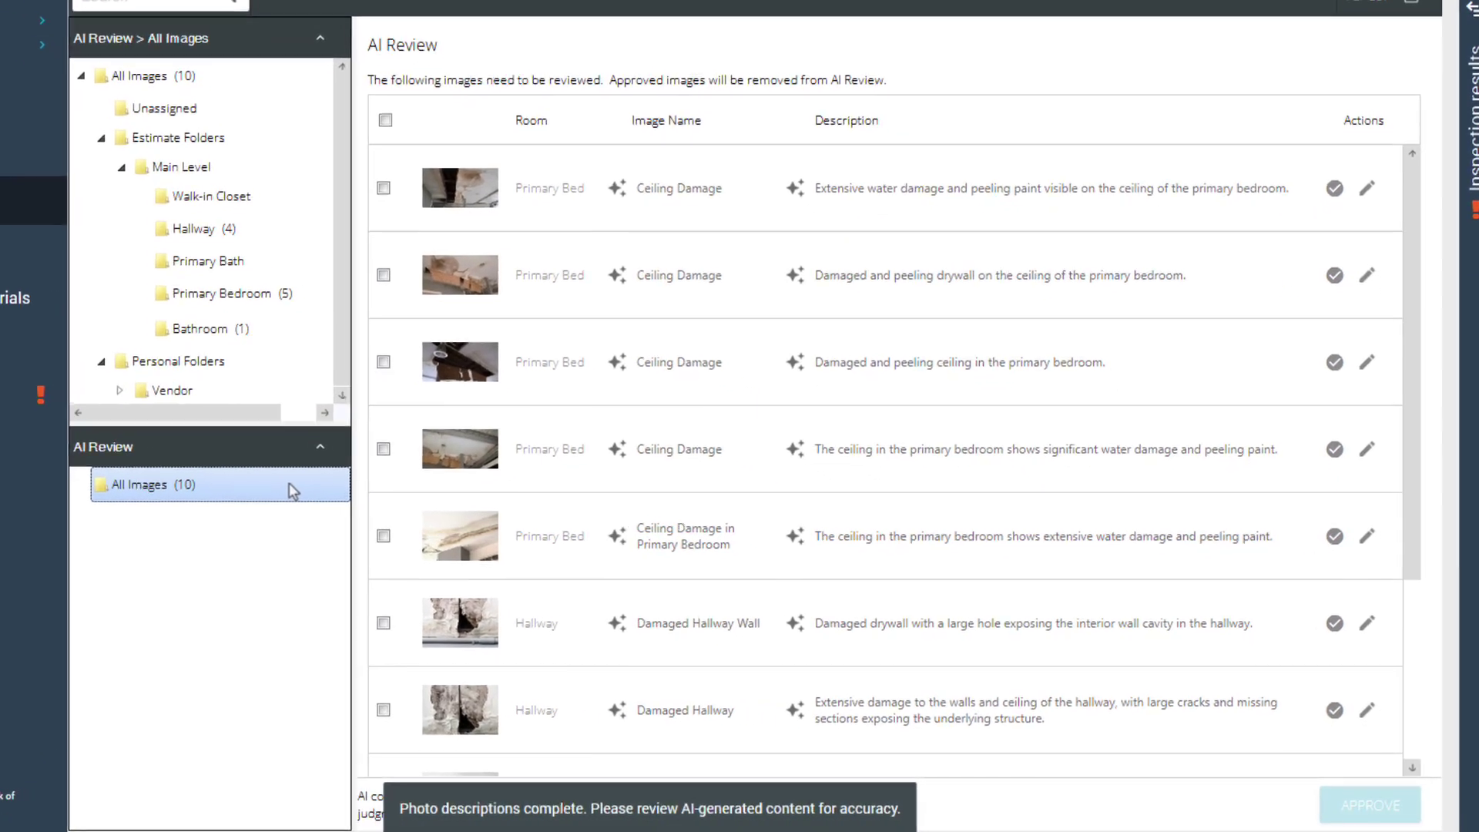
click(1332, 177)
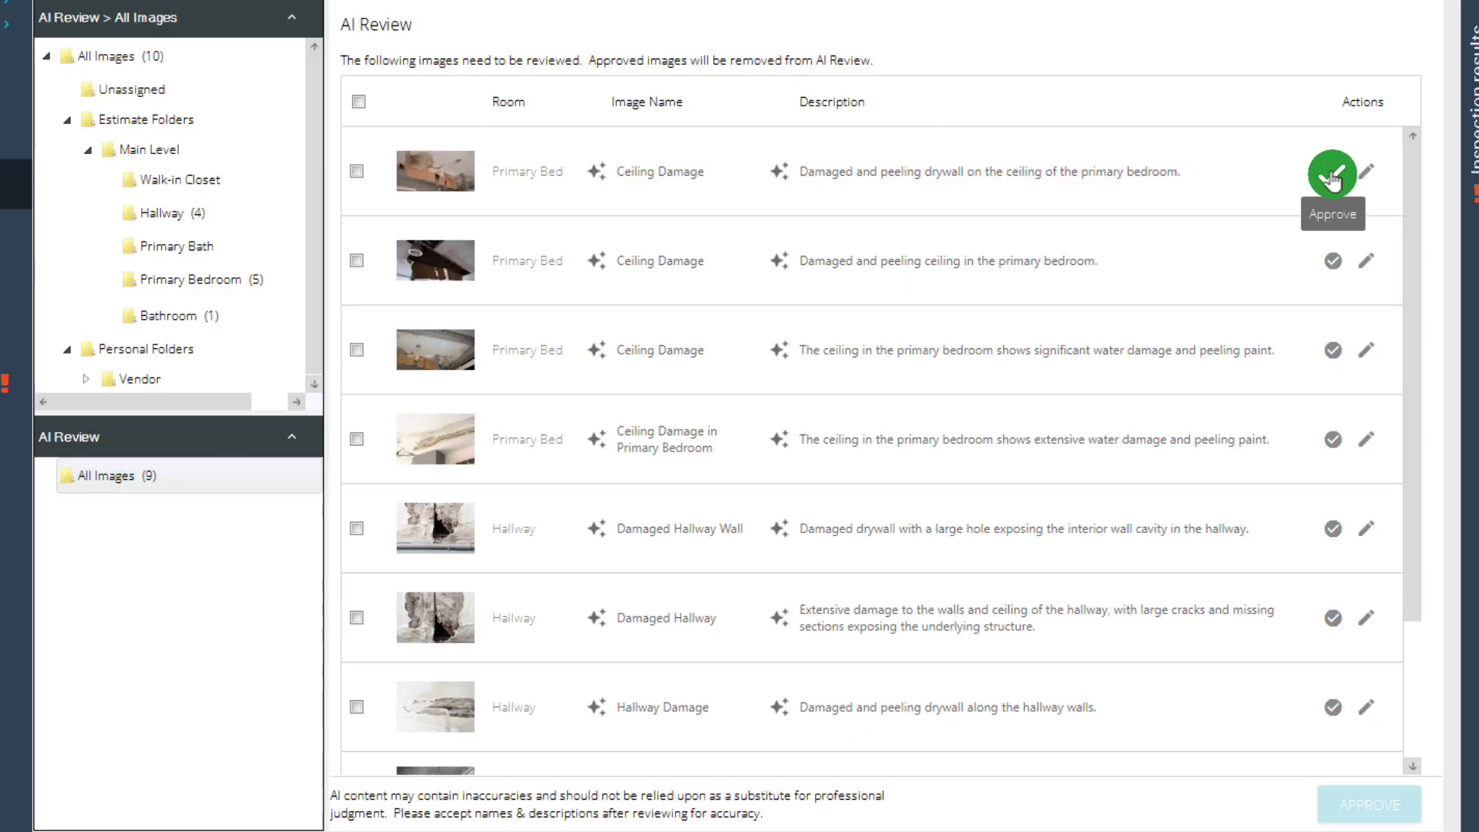
click(1332, 176)
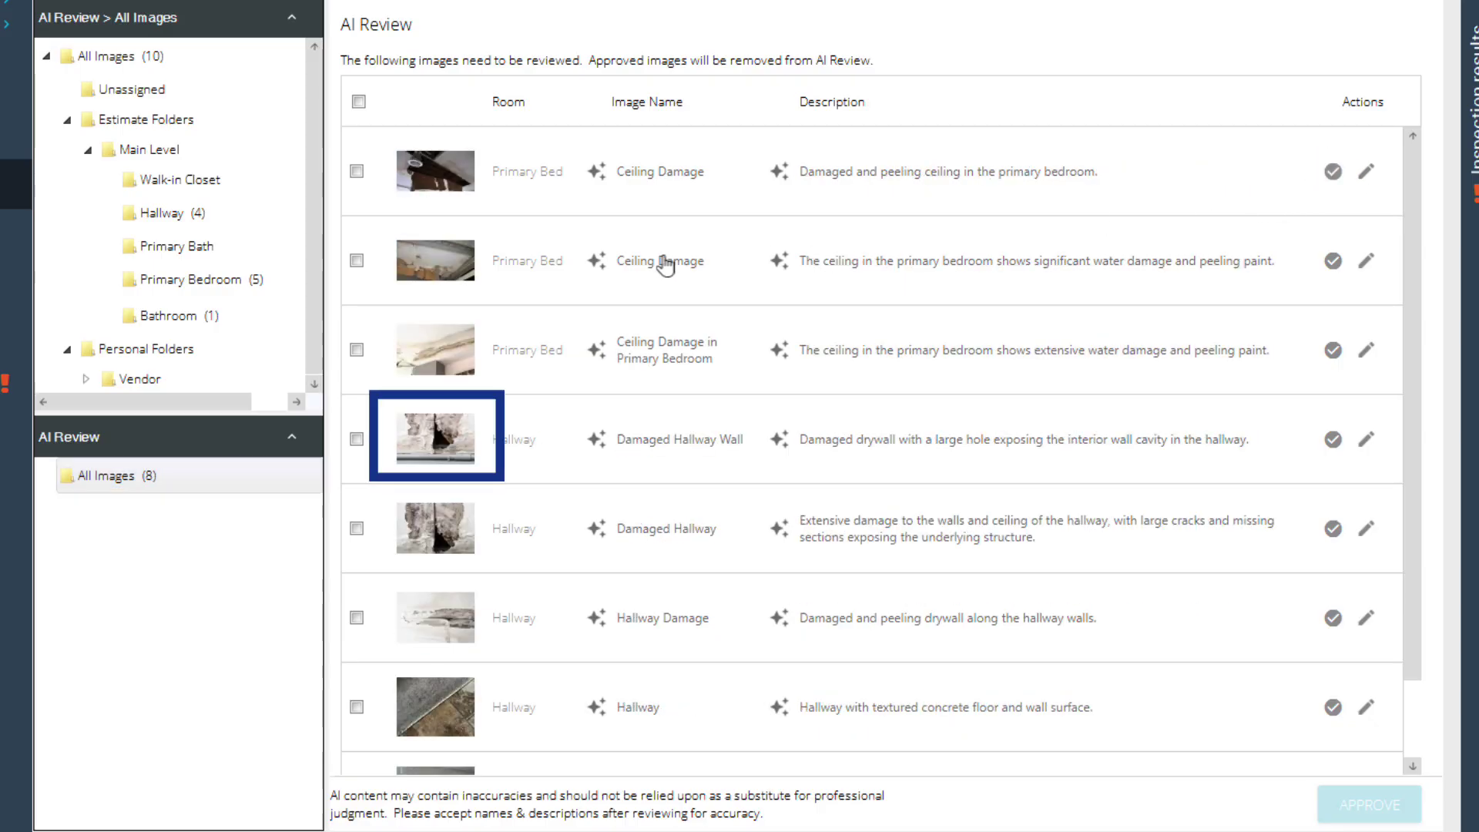
click(431, 445)
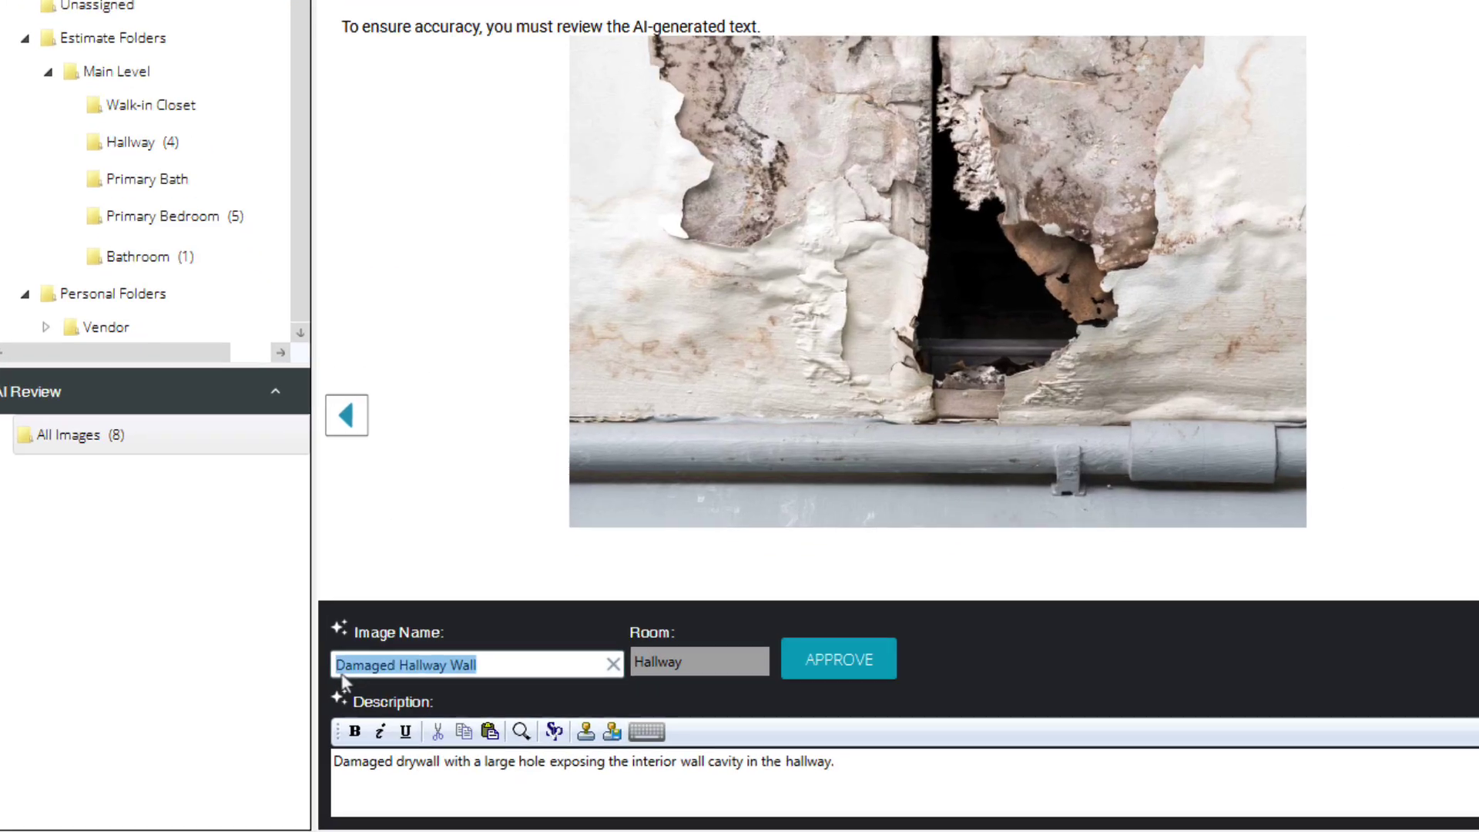
Try a 'Water' prefix, revert to the AI name, and approve Damaged Hallway Wall
click(347, 682)
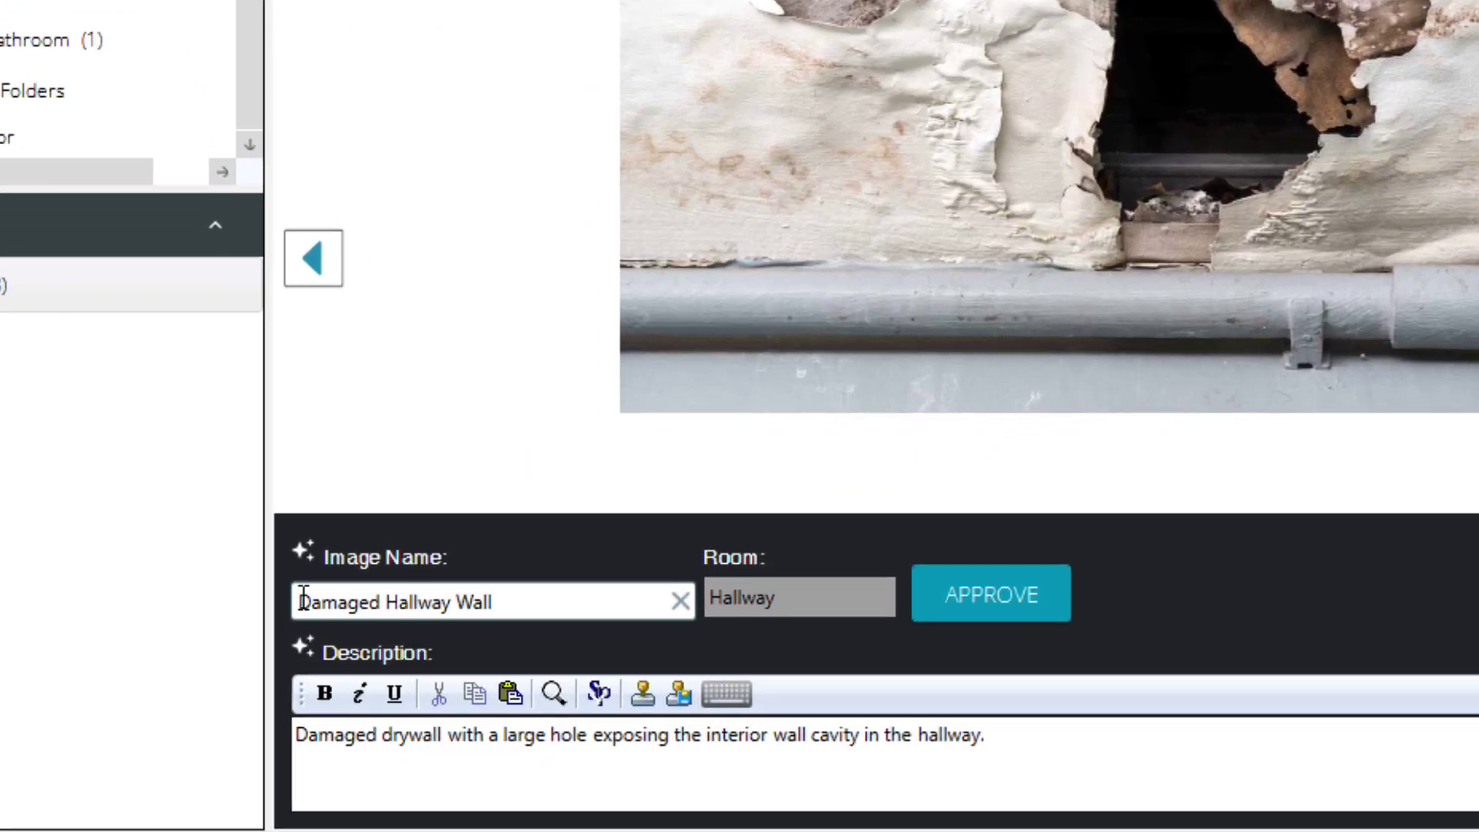
triple_click(349, 679)
click(304, 599)
text(Water)
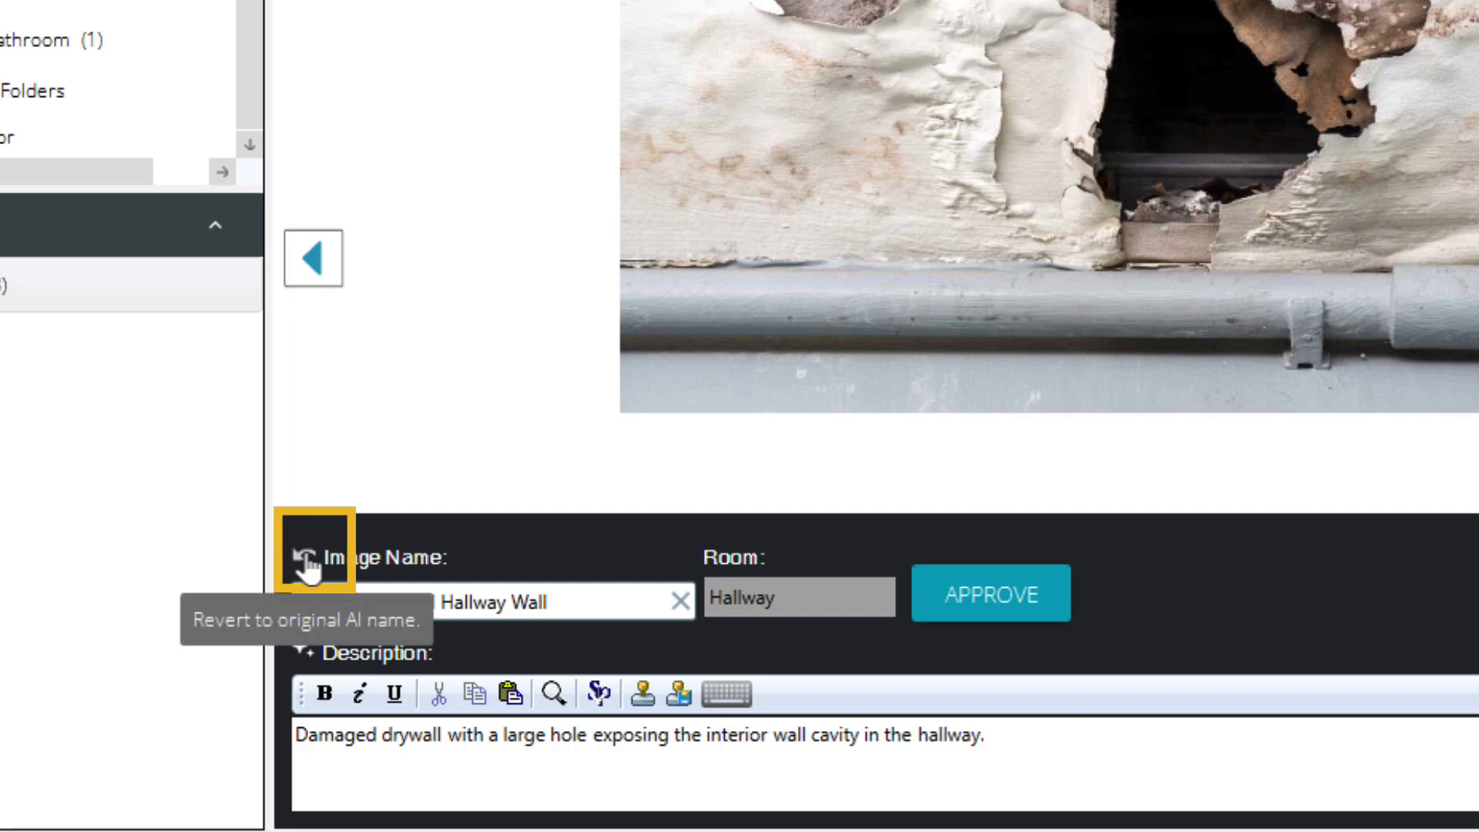
click(306, 560)
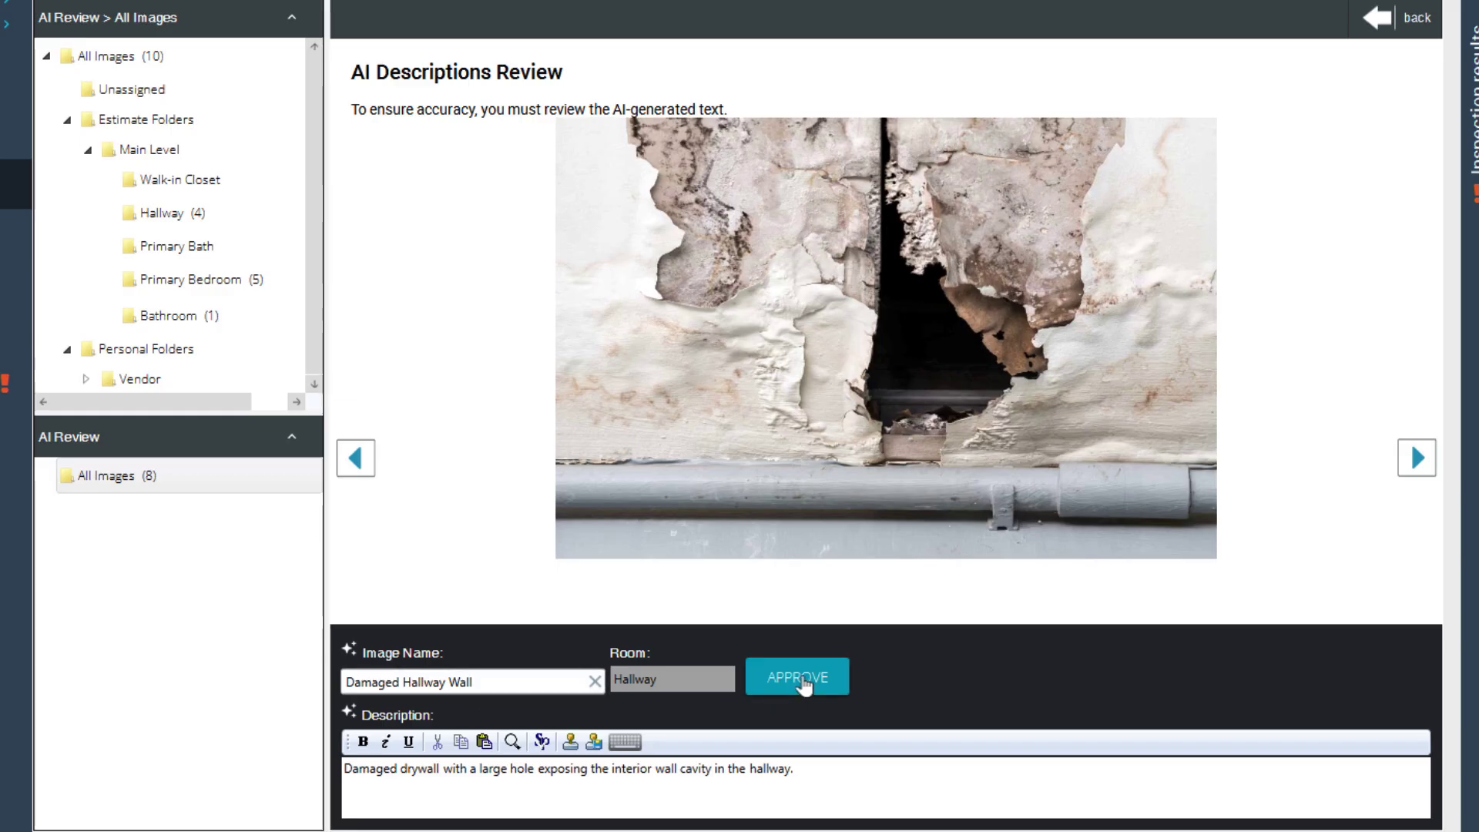
click(802, 679)
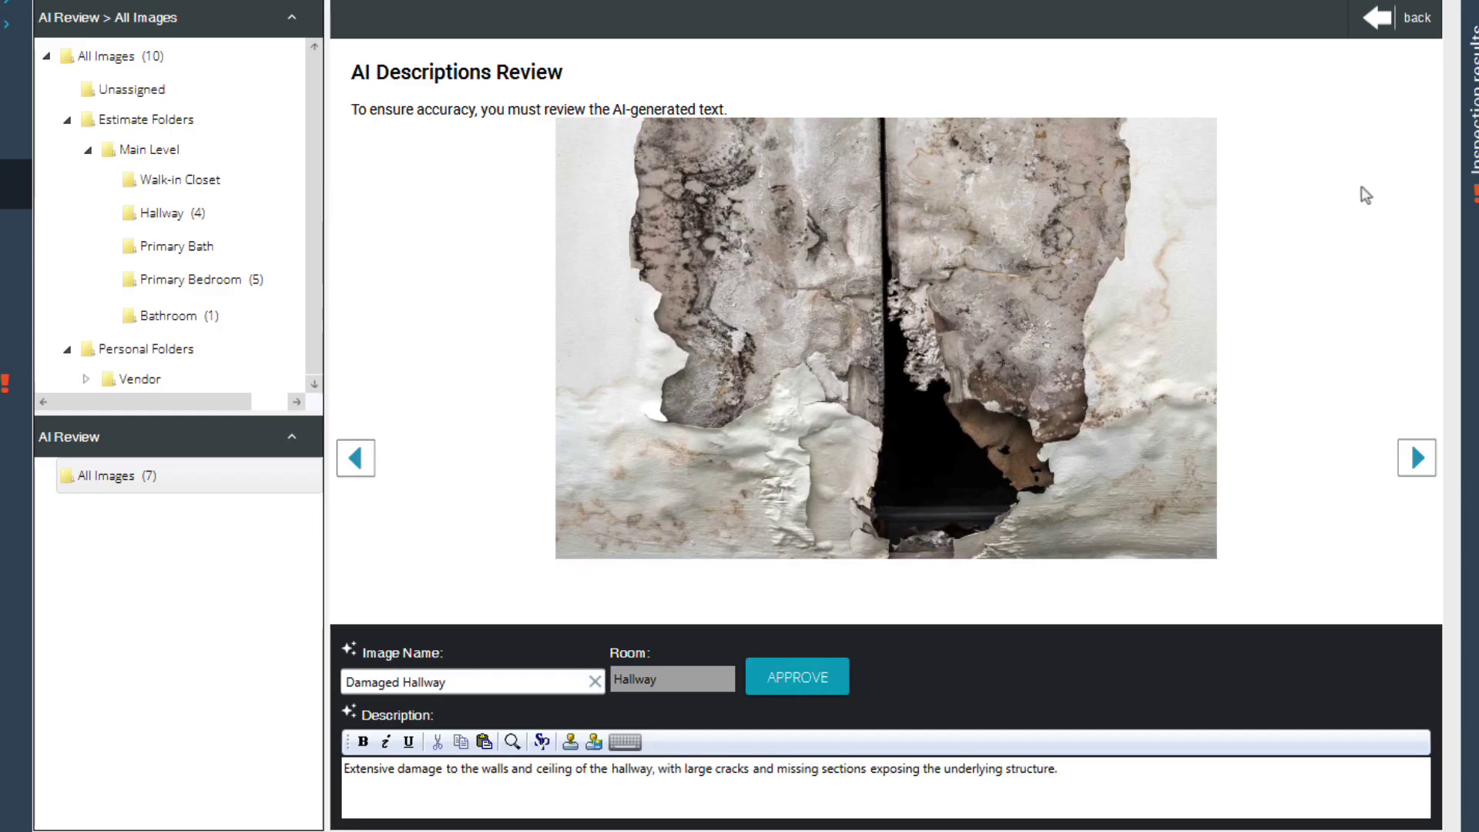
click(1402, 21)
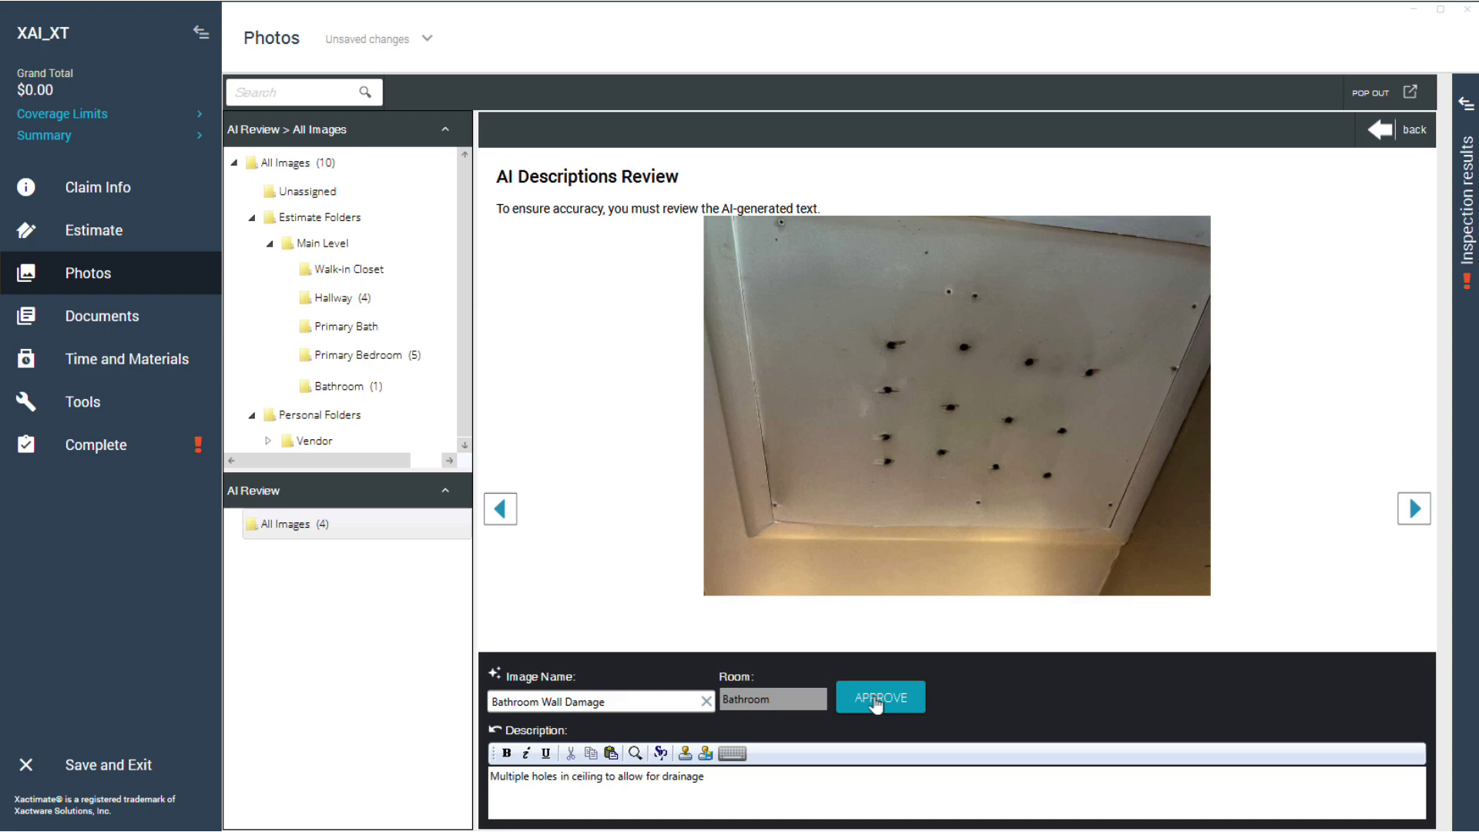
Approve Bathroom Wall Damage, then the Damaged Hallway, Hallway Damage and last Hallway photos
click(876, 703)
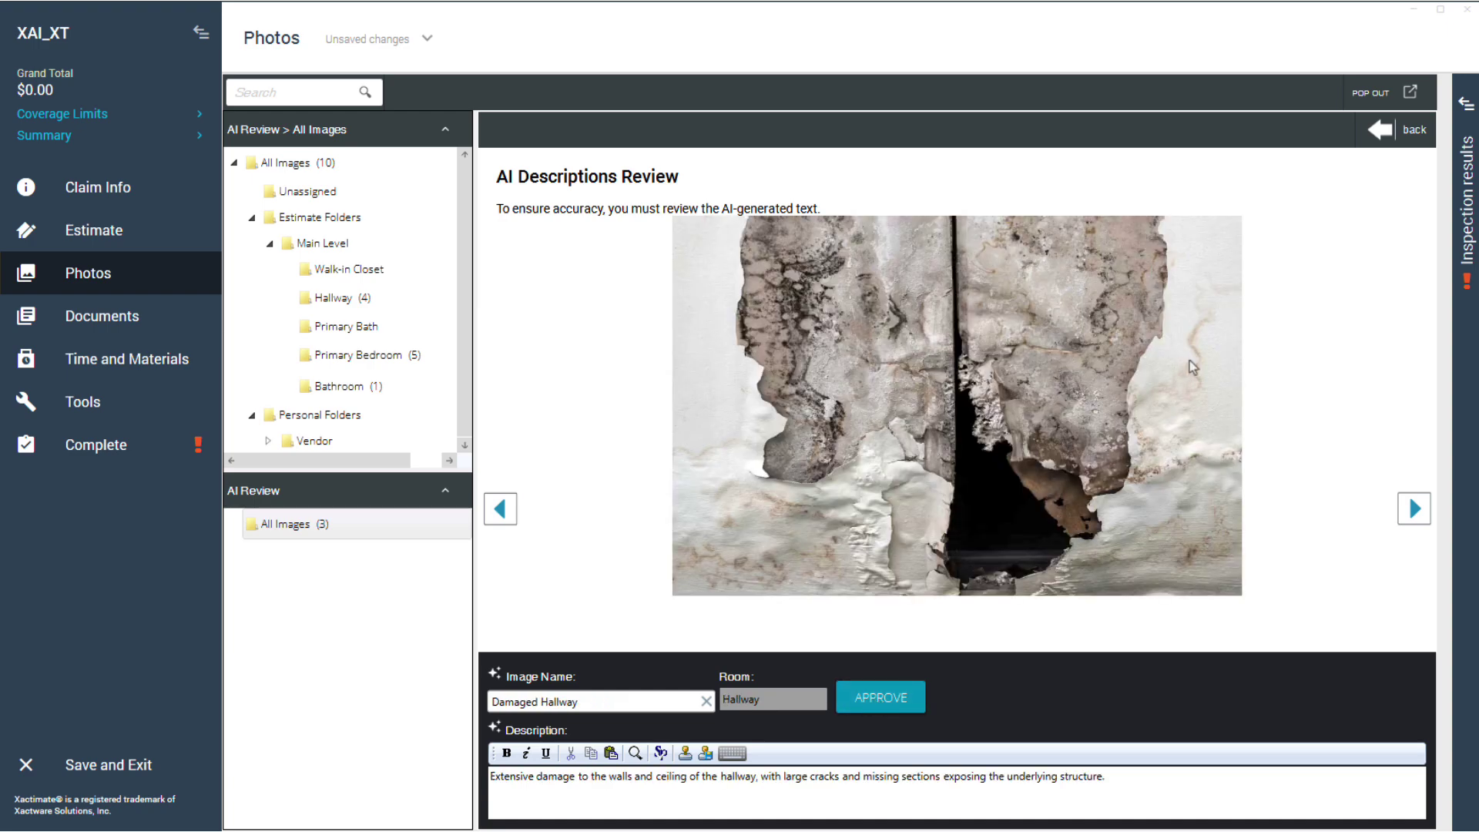
click(1387, 131)
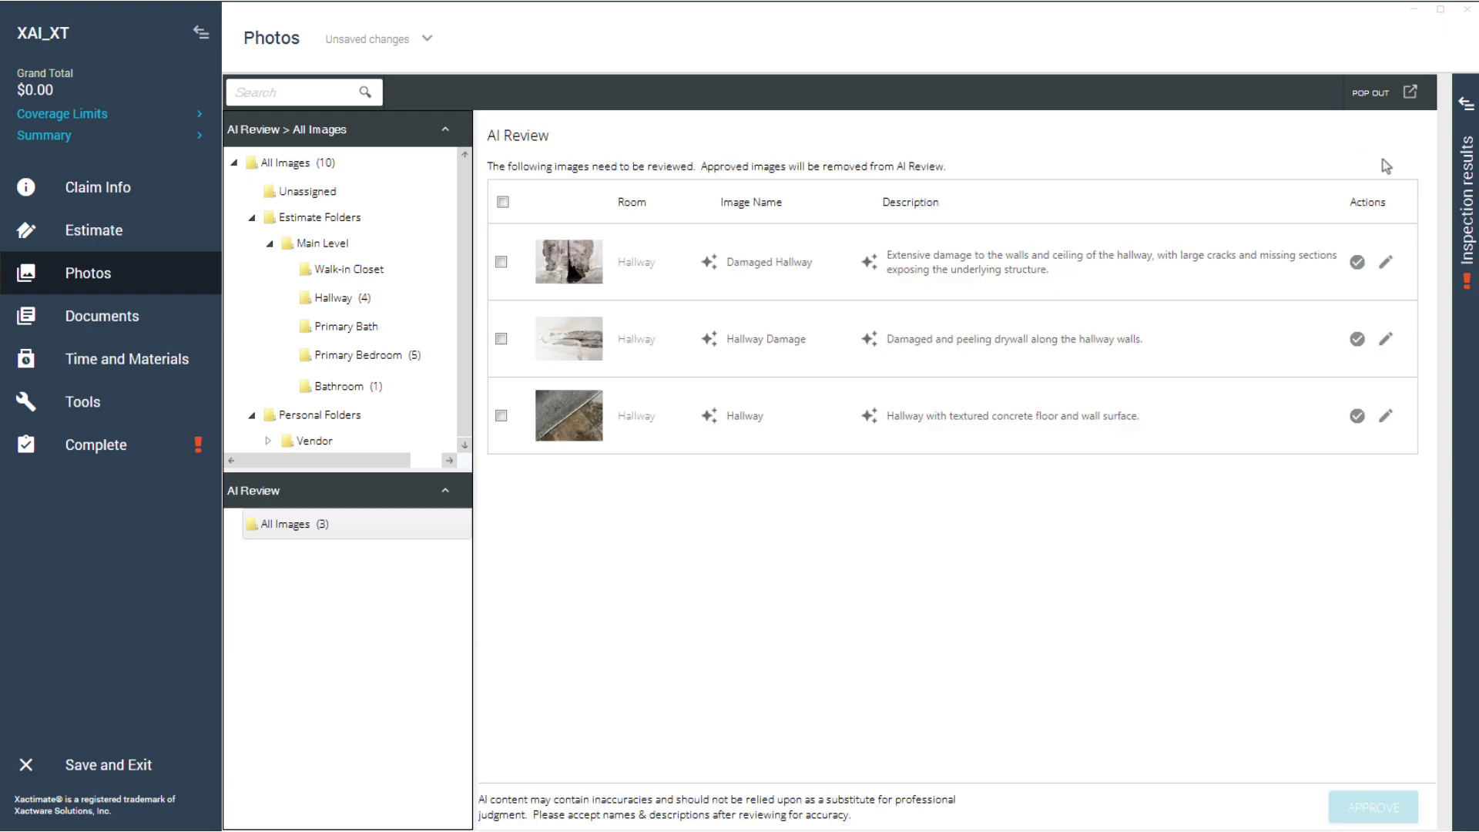
click(1355, 265)
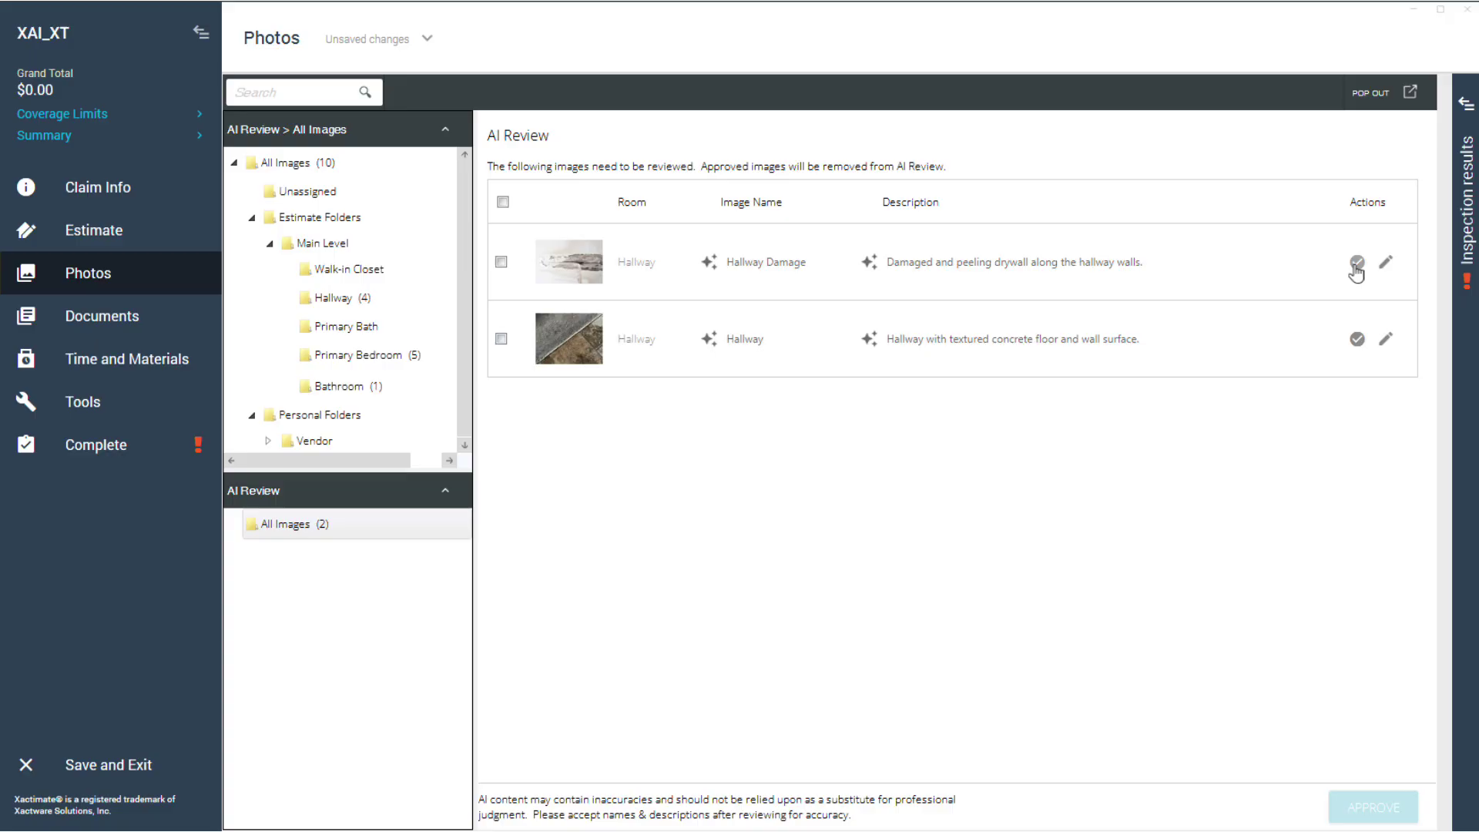
click(1357, 265)
click(1357, 264)
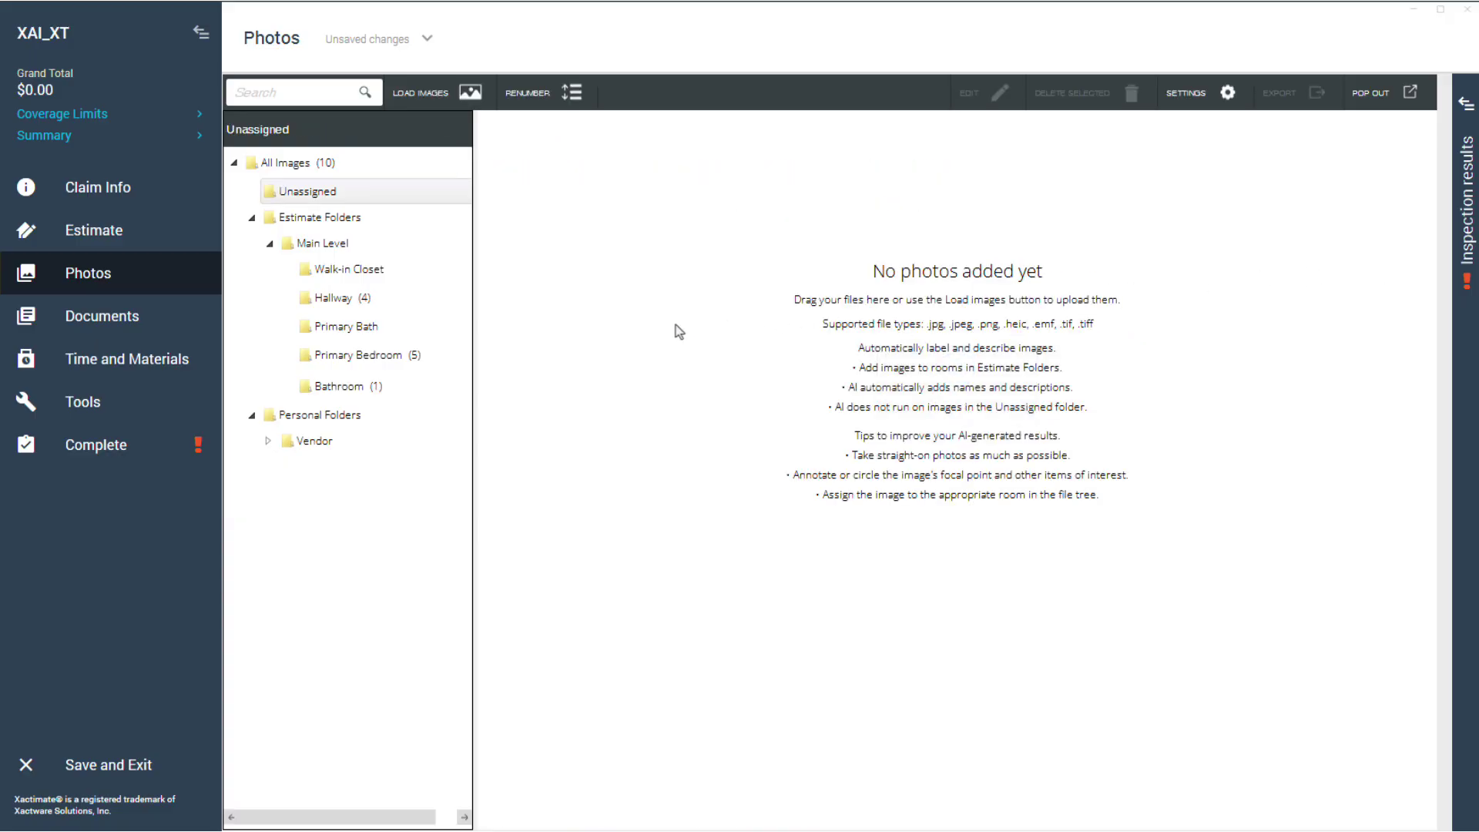
Show the Primary Bedroom folder's photos and view photo 40's name and description
click(339, 368)
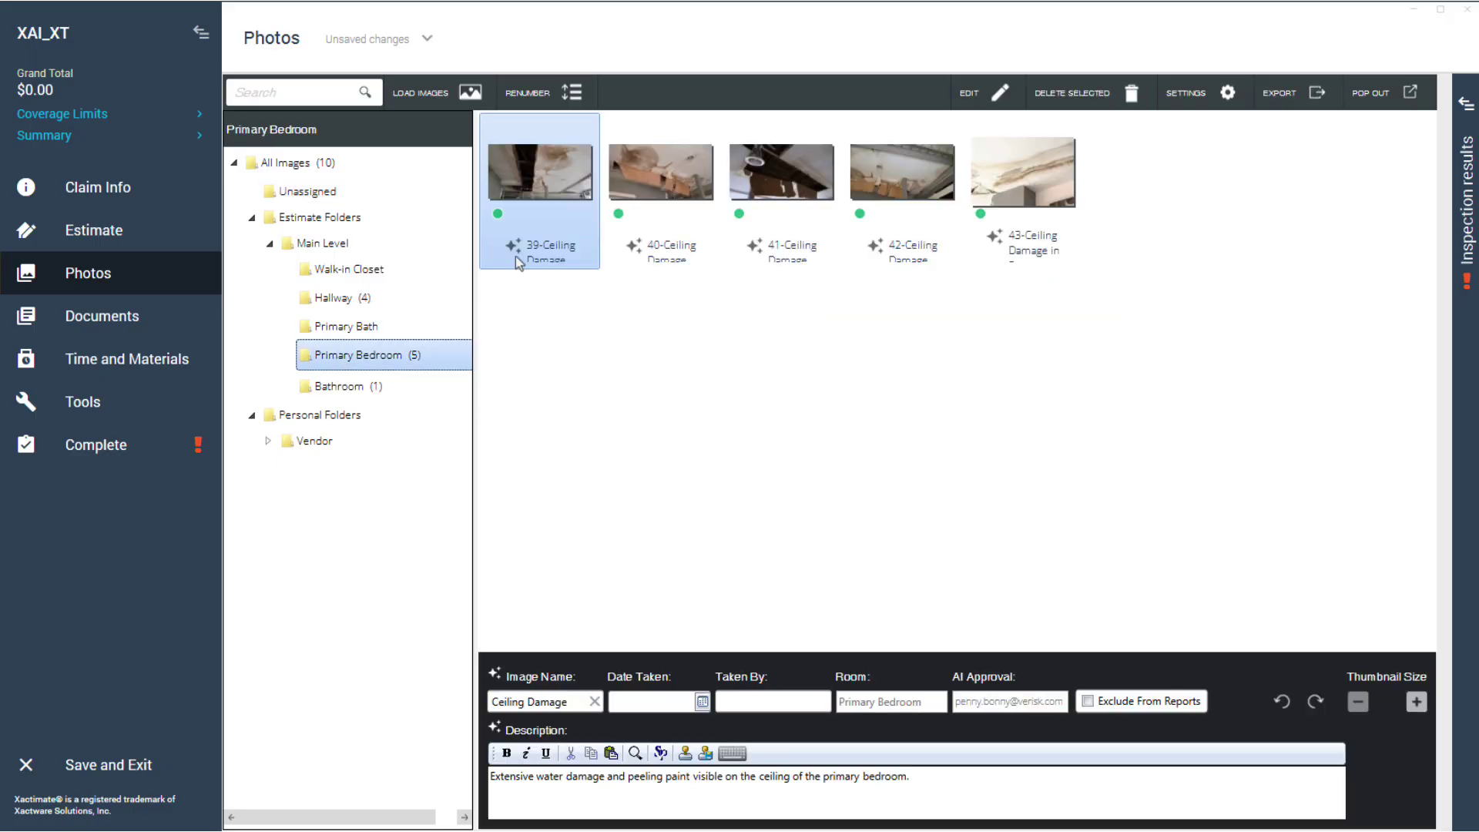
click(660, 184)
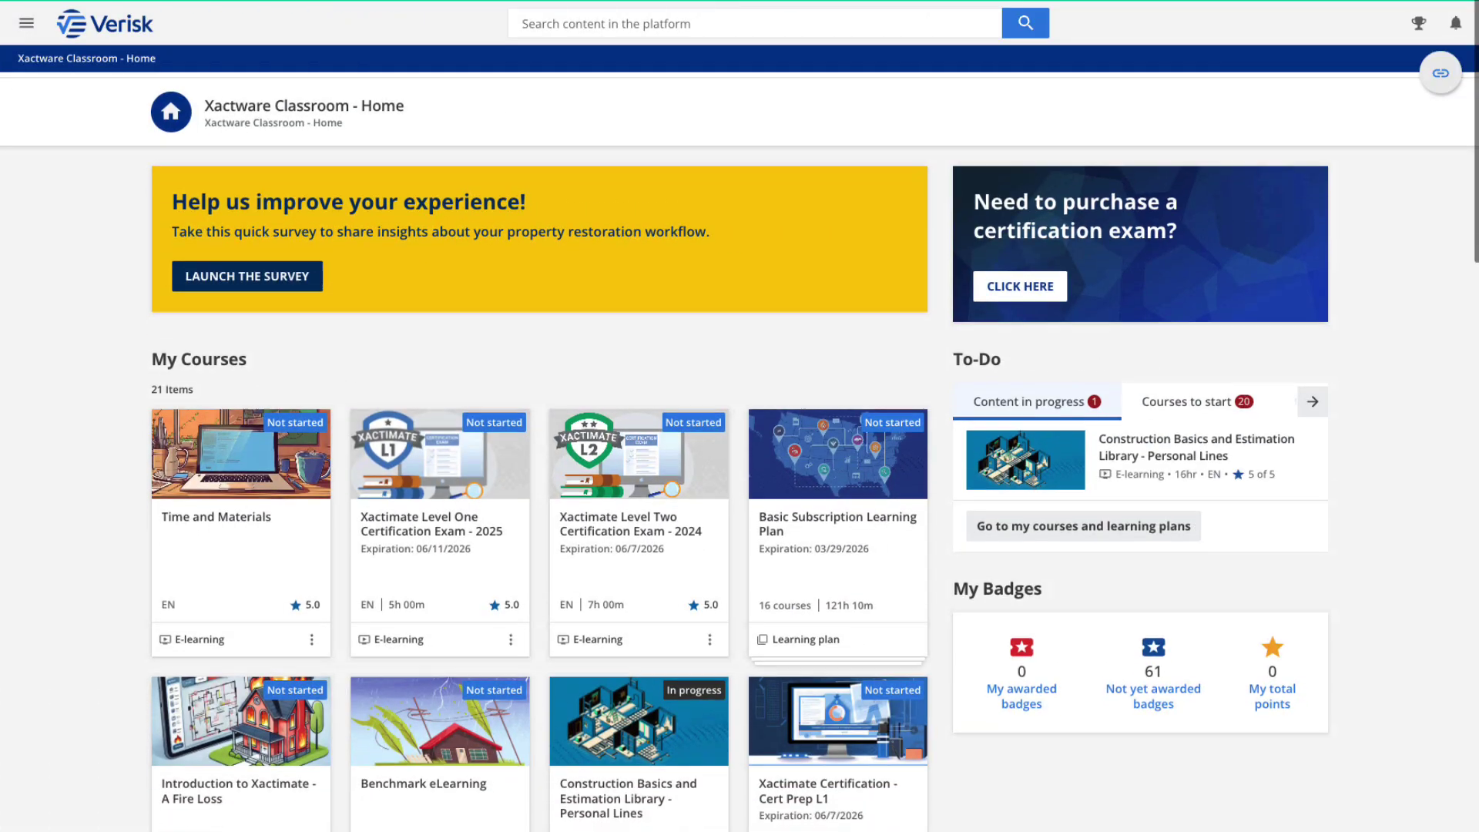
Scroll the Classroom home page past My Courses to the Xpert Tip Library and website banners
scroll(740, 448, down, 9)
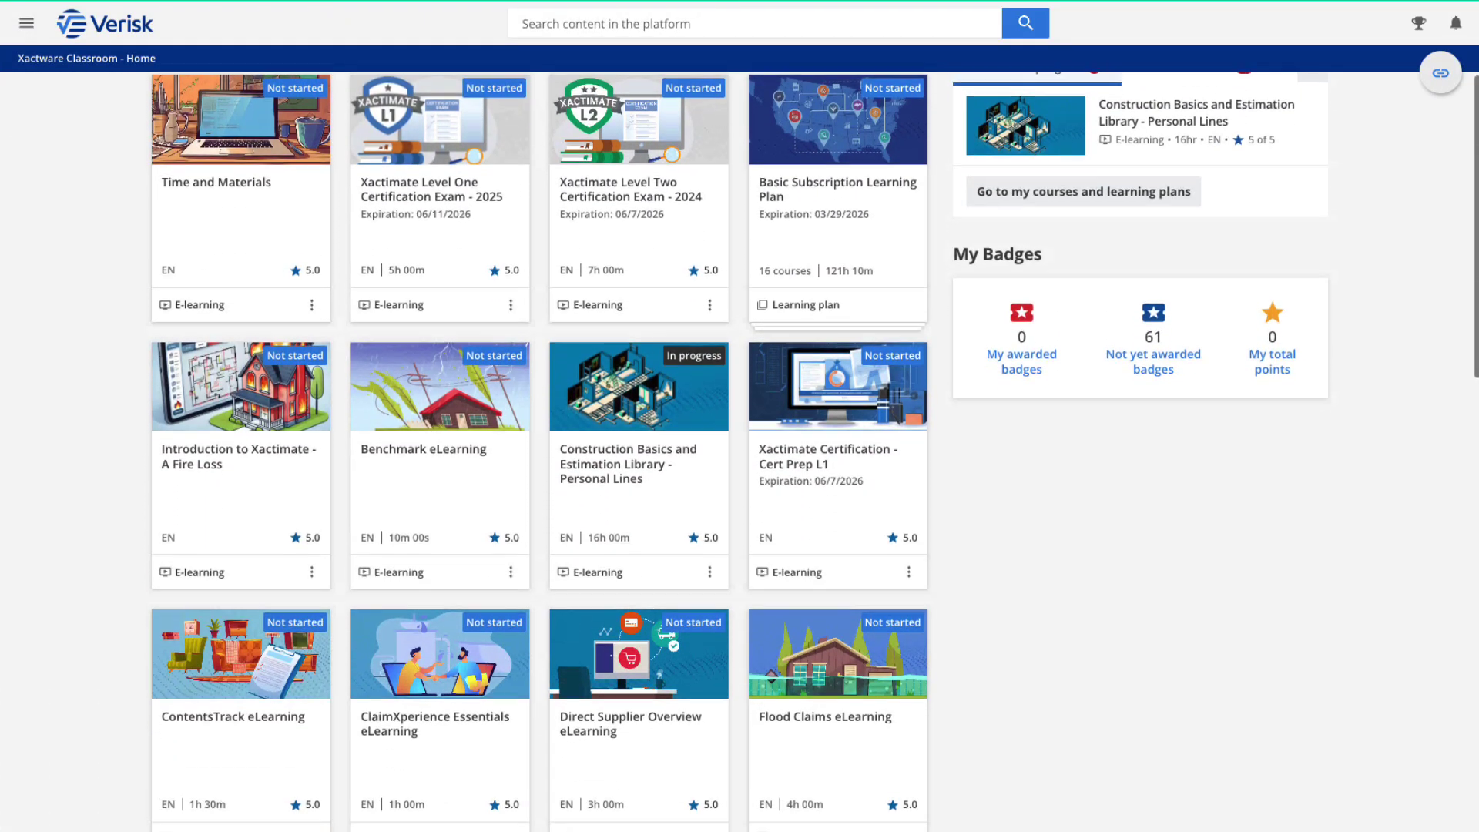
scroll(740, 447, down, 11)
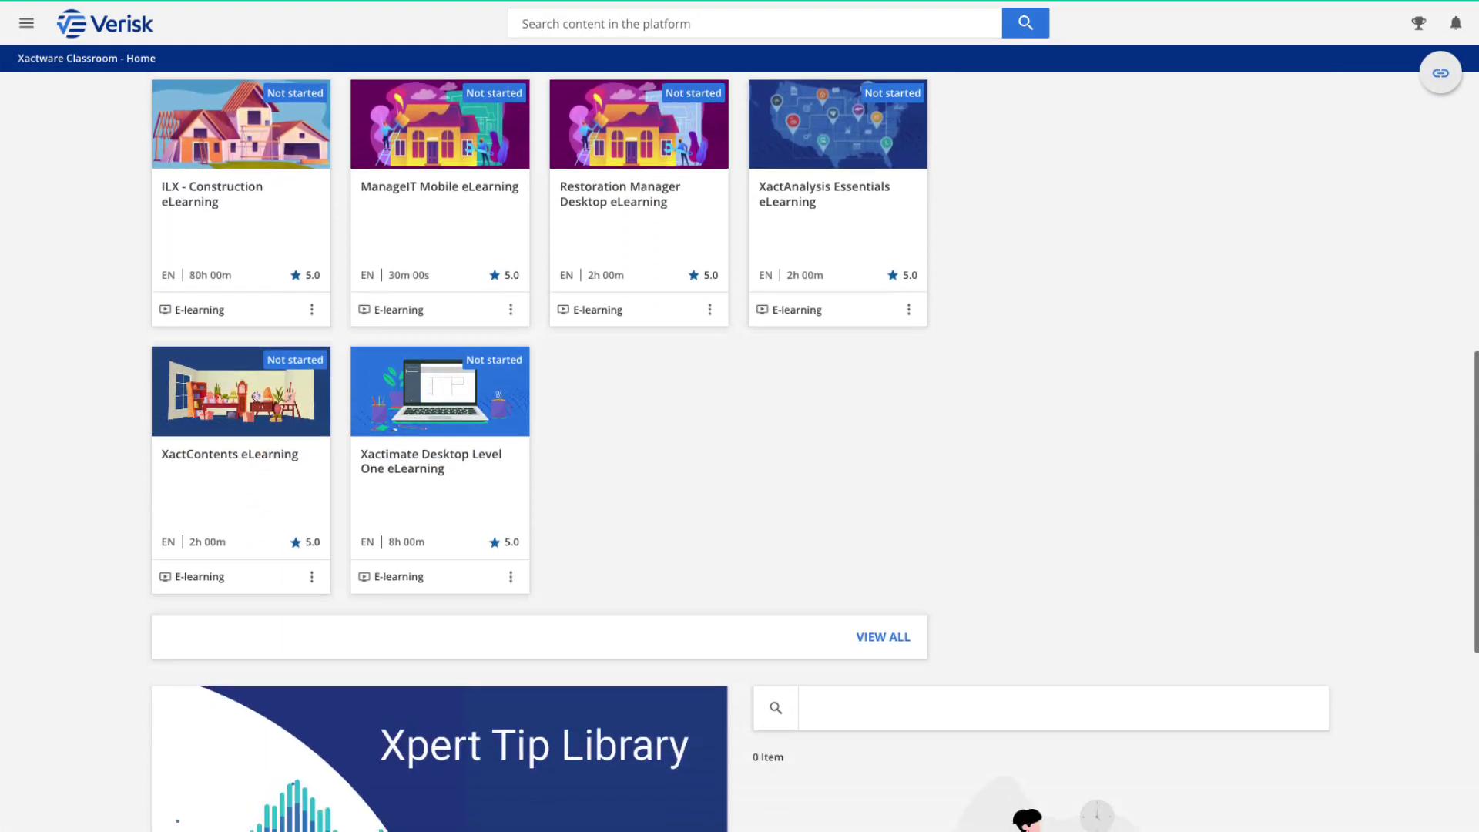
scroll(740, 447, down, 2)
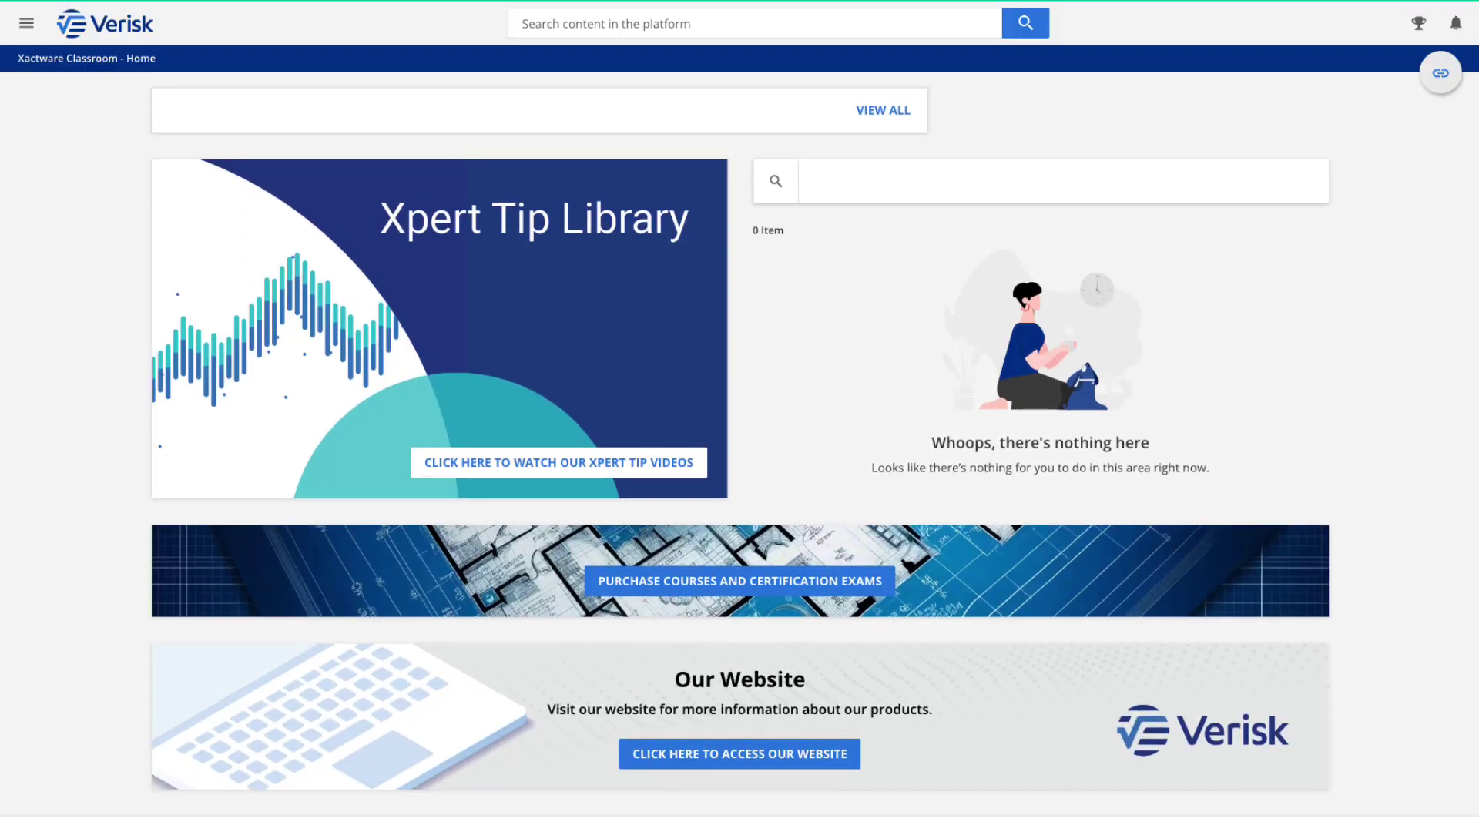